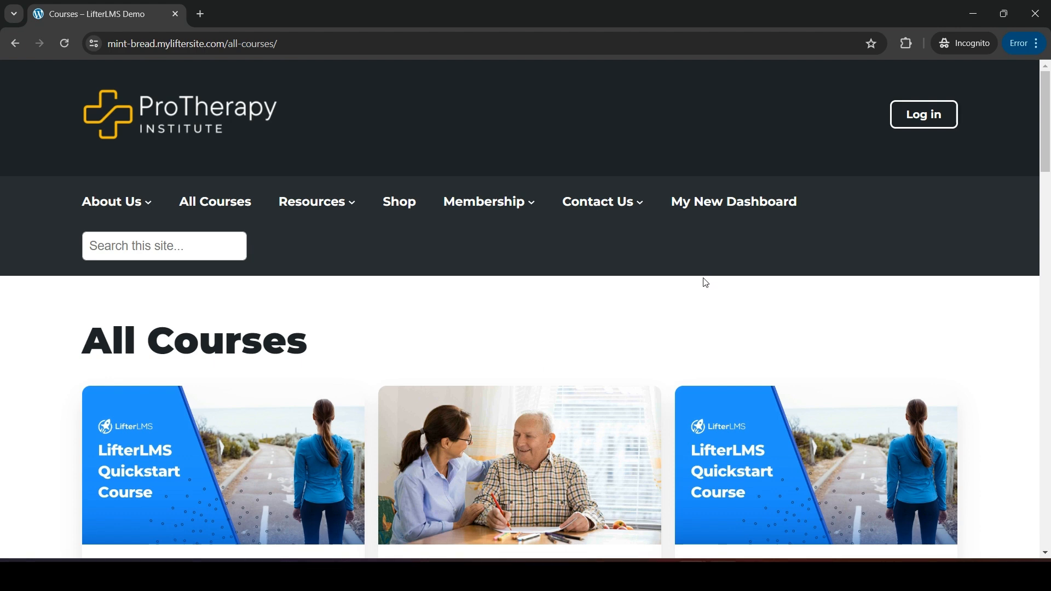
# Open the My New Dashboard page as a logged-out visitor and look over its login form
pyautogui.click(717, 211)
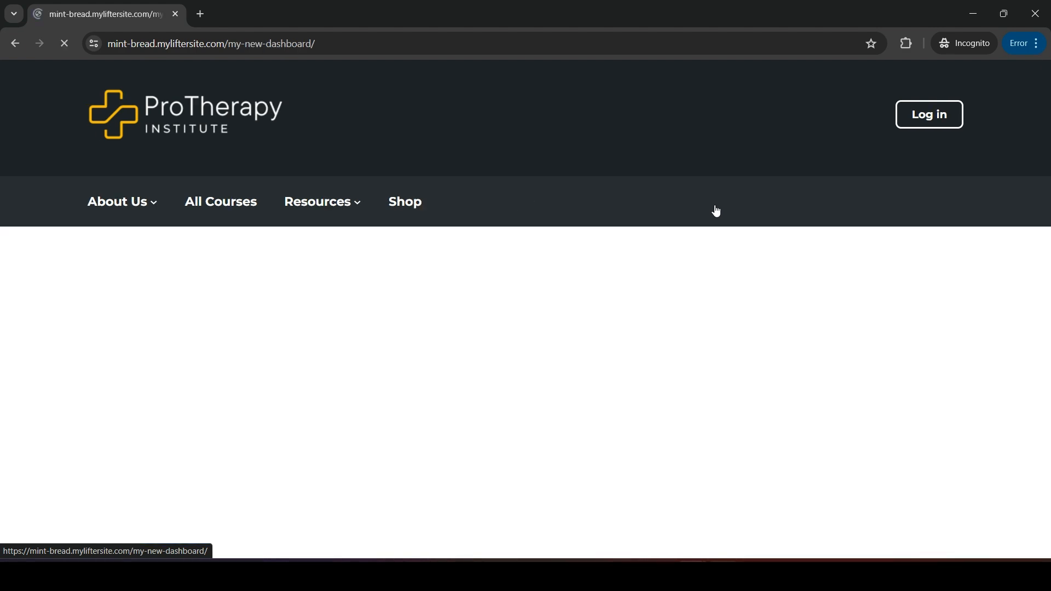
pyautogui.scroll(-1, 720, 241)
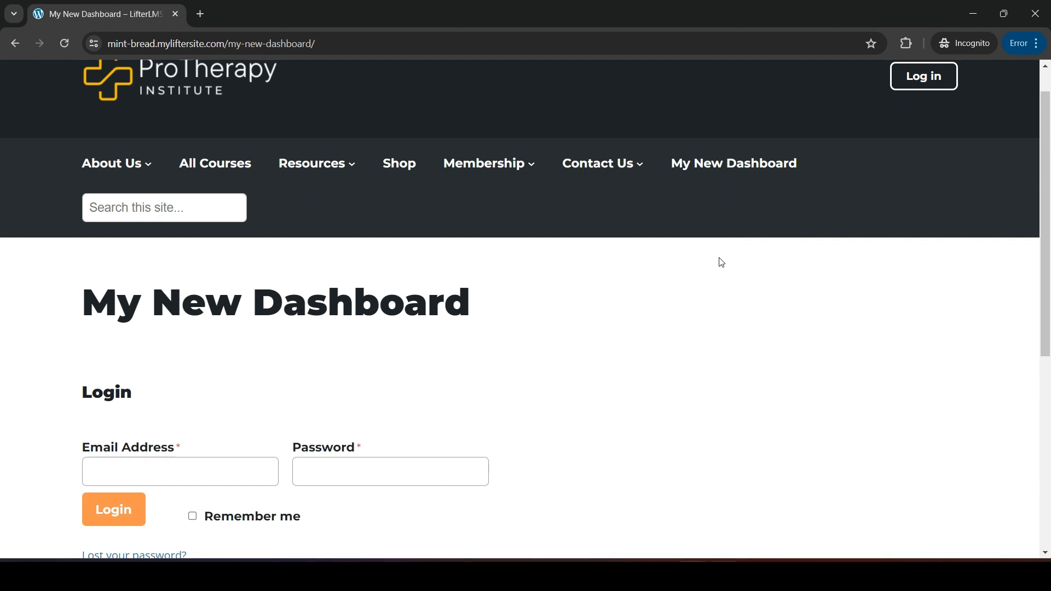
pyautogui.click(696, 173)
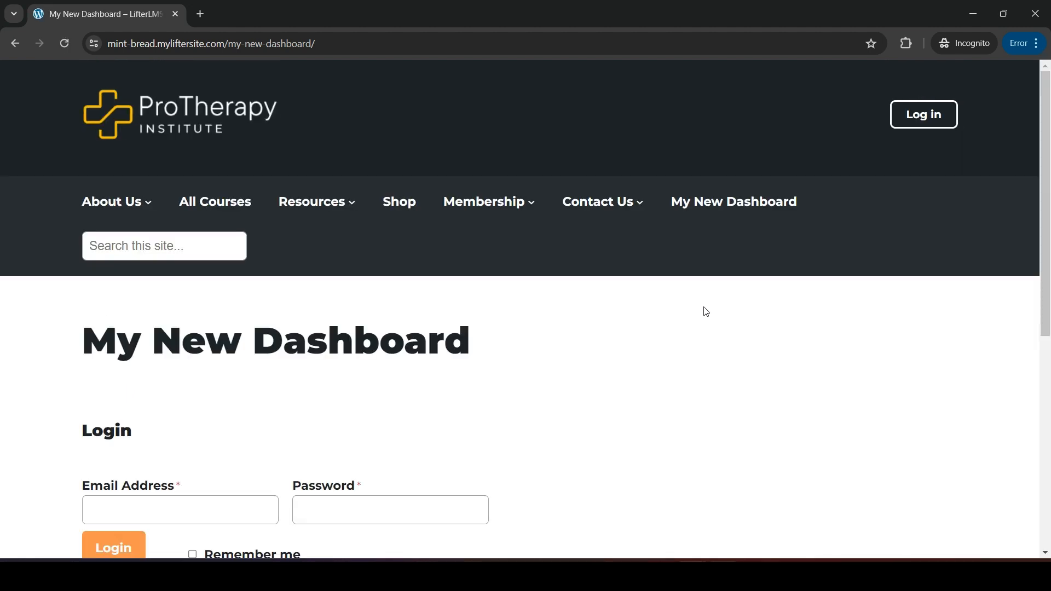
pyautogui.scroll(-2, 706, 312)
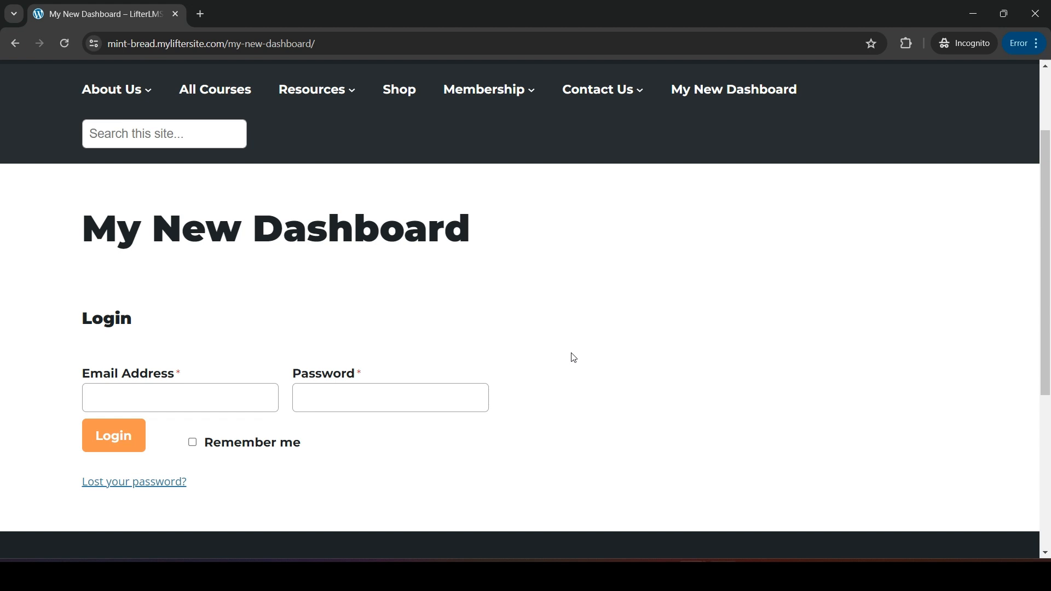
# Switch to the WordPress admin window and open the Accounts settings of LifterLMS
pyautogui.moveTo(660, 575)
pyautogui.click(619, 522)
pyautogui.moveTo(38, 315)
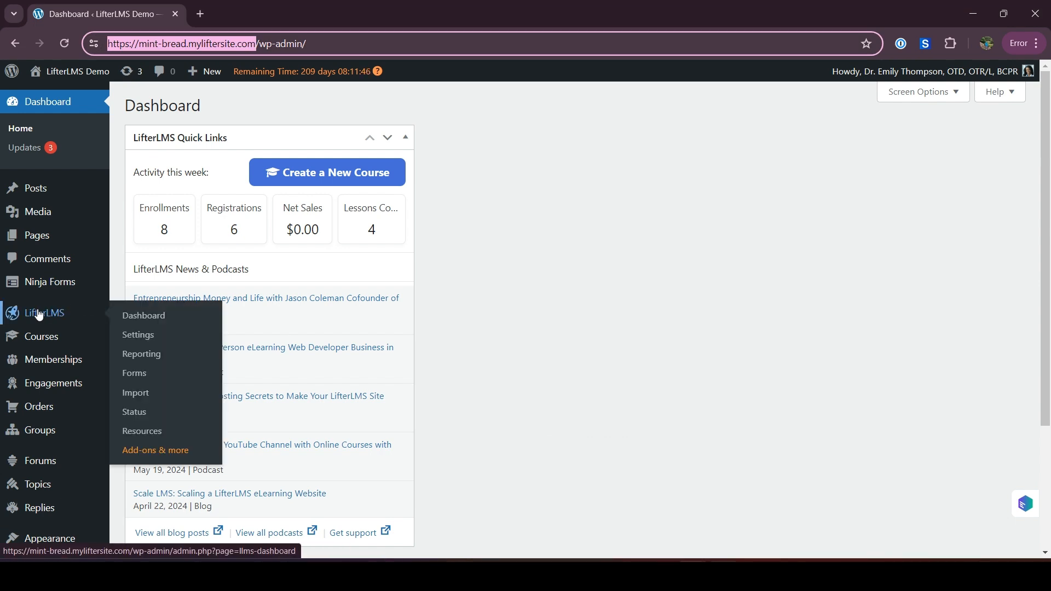
pyautogui.click(133, 336)
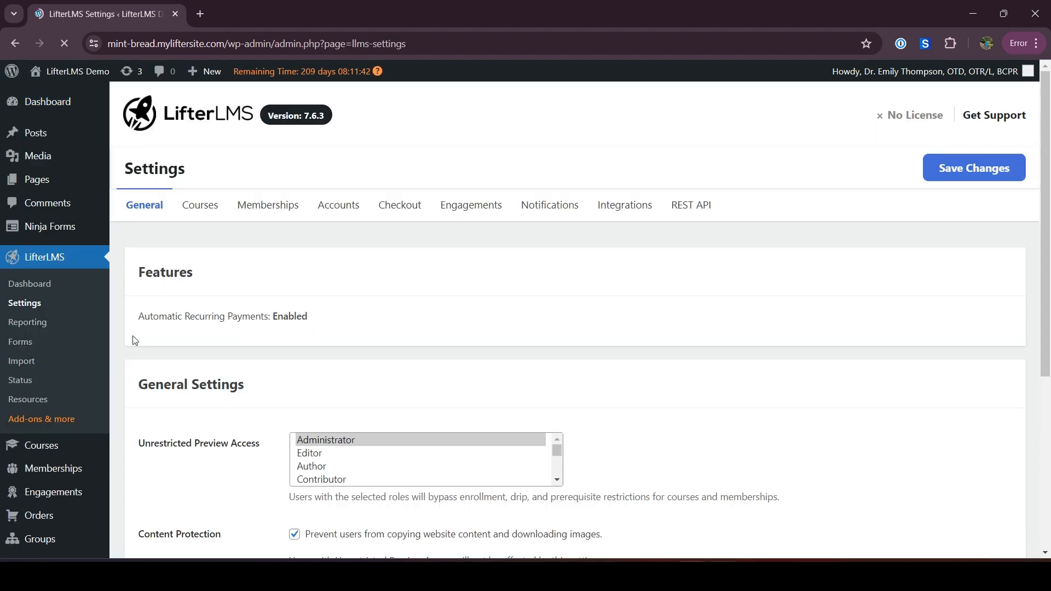
pyautogui.click(341, 207)
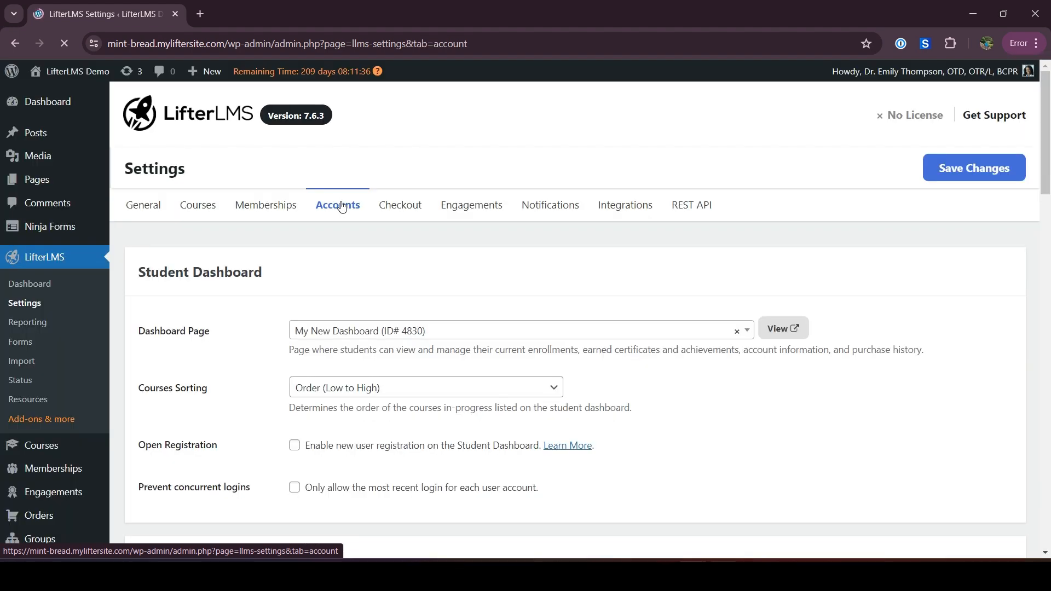
# Enable Open Registration for new users on the Student Dashboard and save the settings
pyautogui.scroll(-1, 370, 365)
pyautogui.scroll(-1, 370, 365)
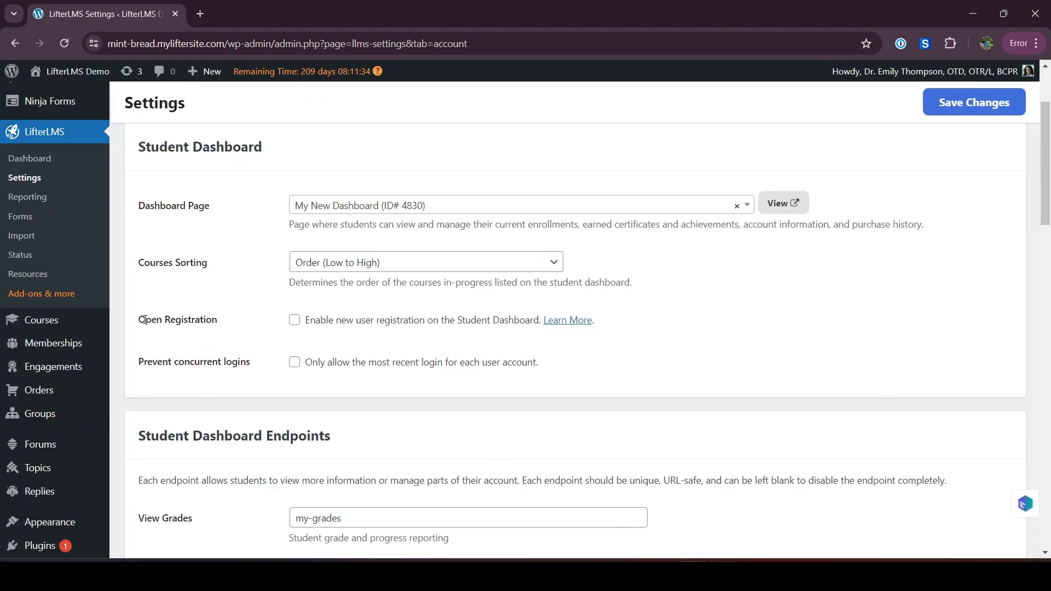
pyautogui.tripleClick(177, 315)
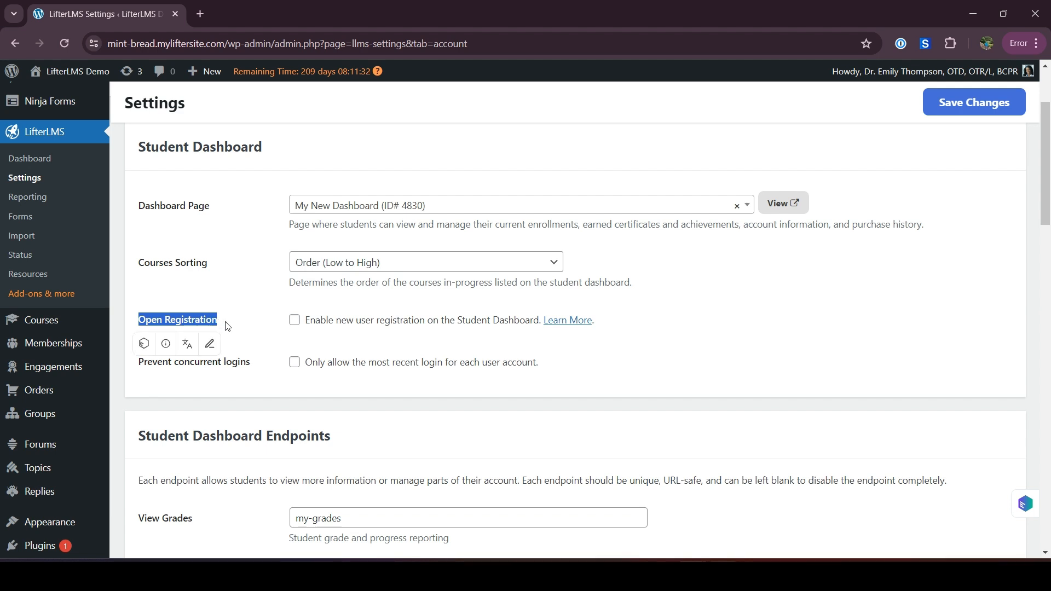
pyautogui.click(295, 325)
pyautogui.click(968, 106)
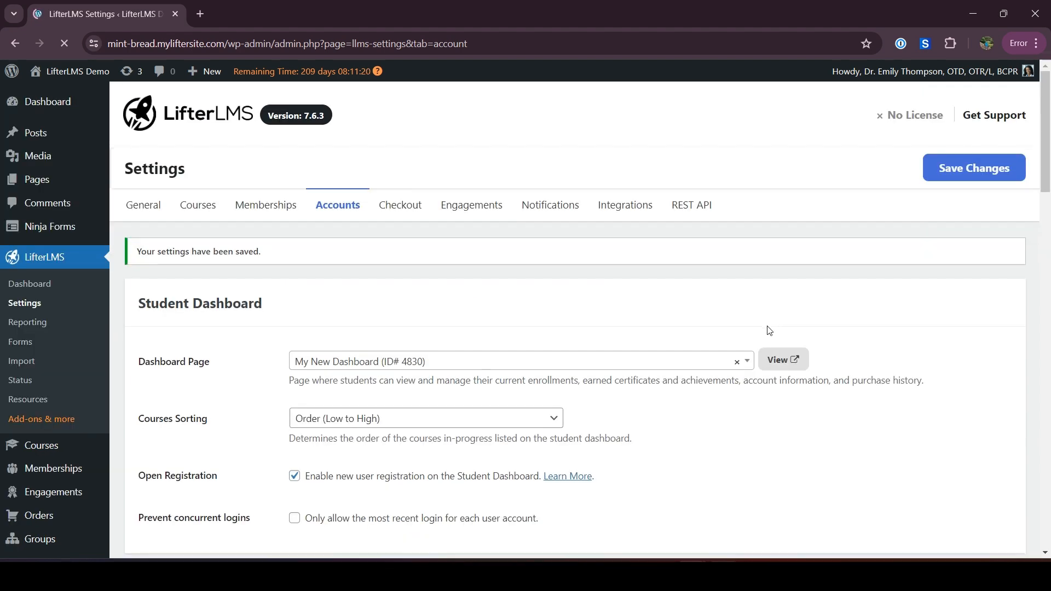
# Reload the My New Dashboard page in the incognito window and examine the registration form down to its voucher field
pyautogui.moveTo(692, 575)
pyautogui.click(749, 487)
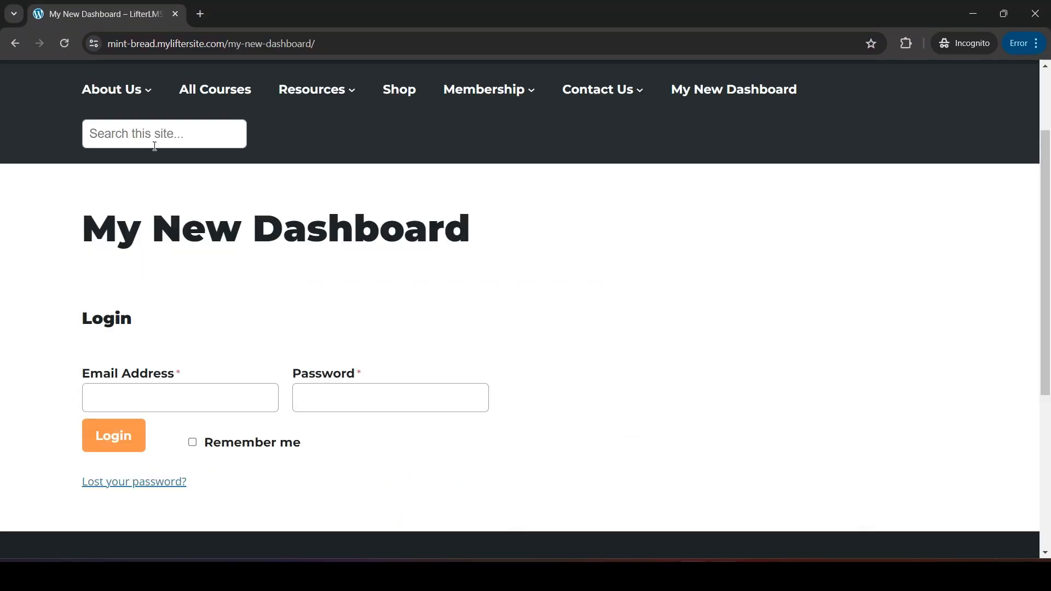
pyautogui.click(64, 44)
pyautogui.scroll(-1, 280, 356)
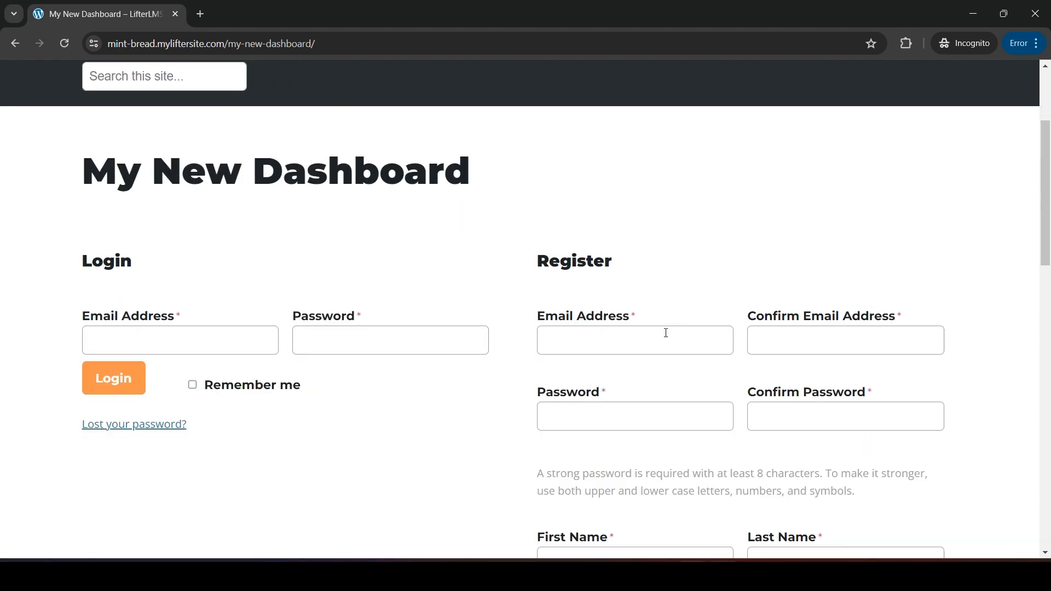
pyautogui.scroll(-6, 664, 339)
pyautogui.scroll(-6, 664, 400)
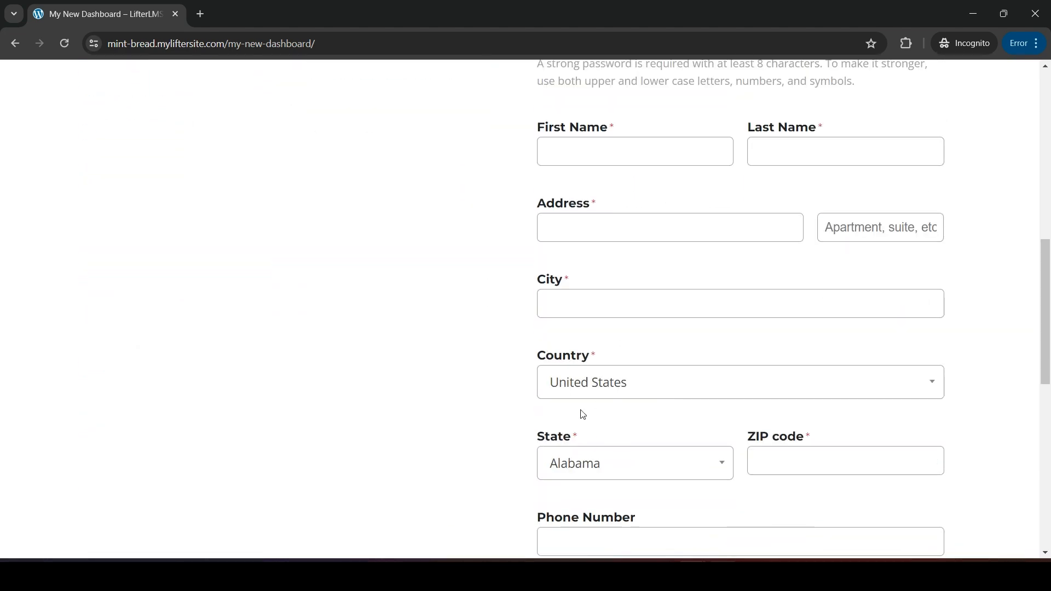
pyautogui.click(558, 339)
pyautogui.scroll(4, 575, 351)
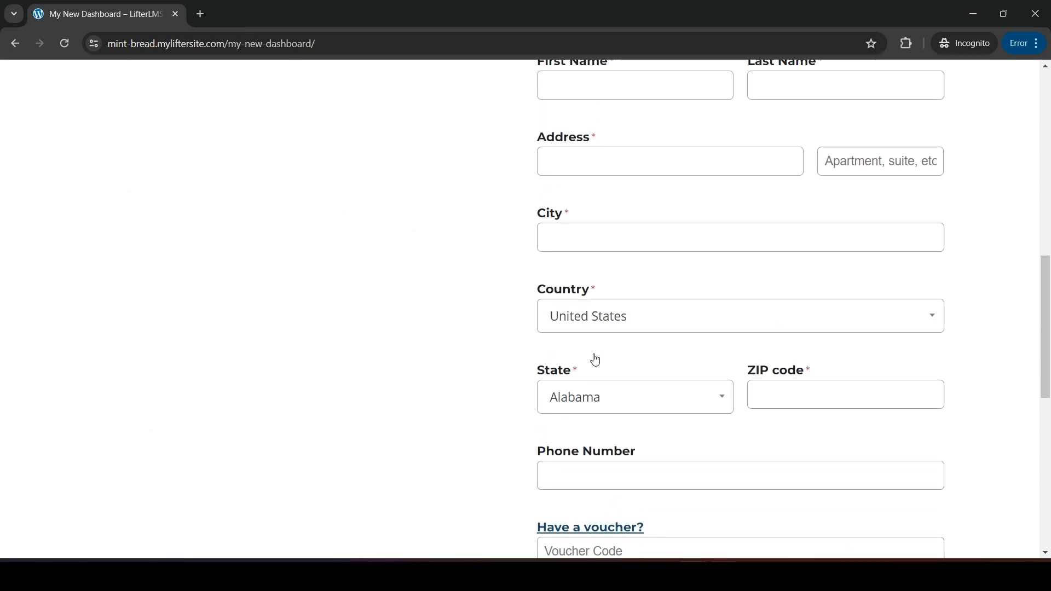
# Return to the admin window, open the live site in a new tab and go to its My New Dashboard page
pyautogui.moveTo(693, 575)
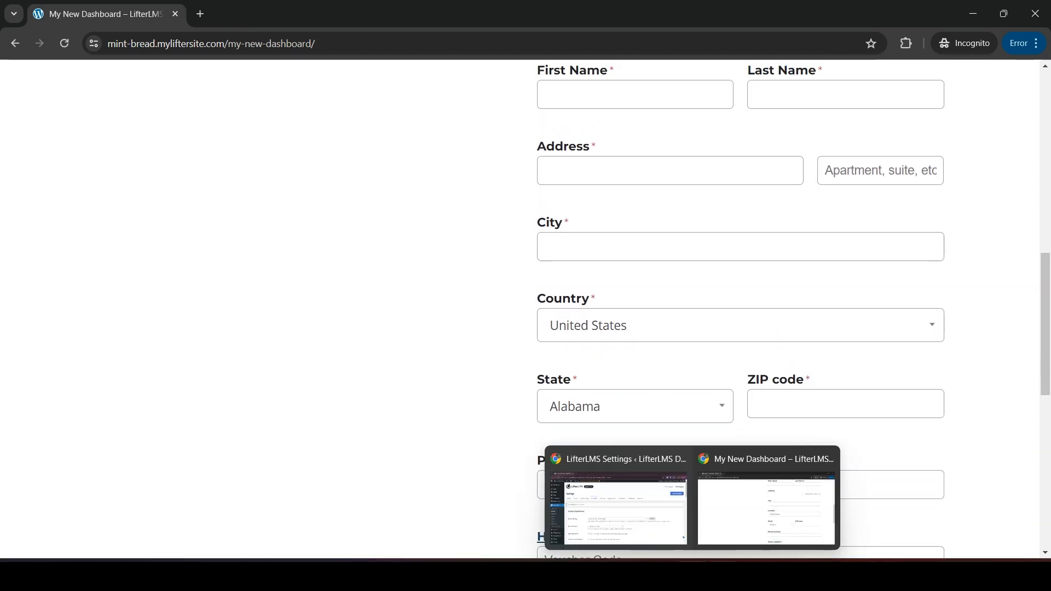
pyautogui.click(652, 515)
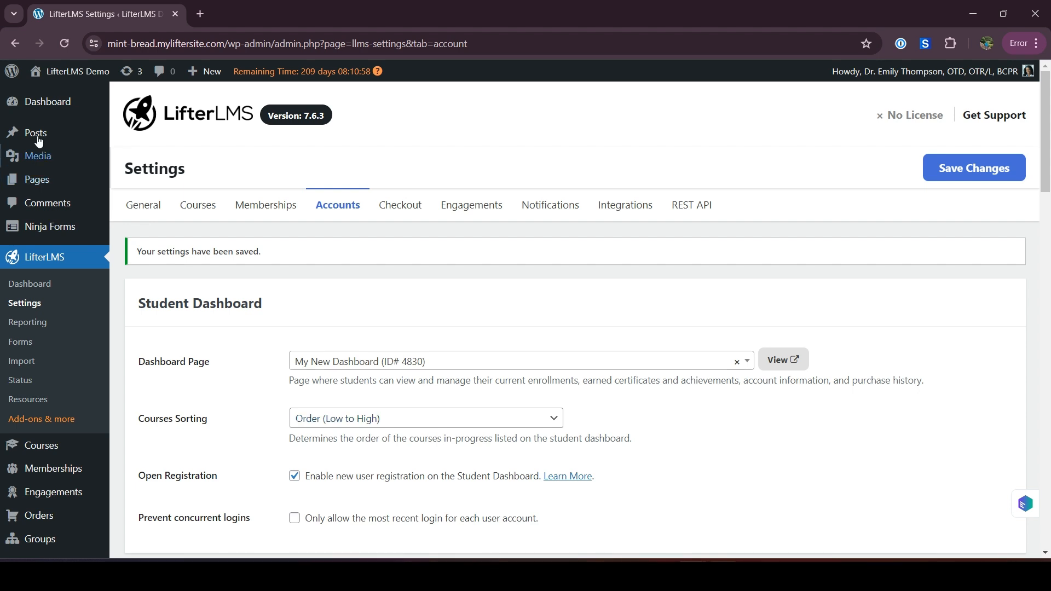
pyautogui.rightClick(48, 93)
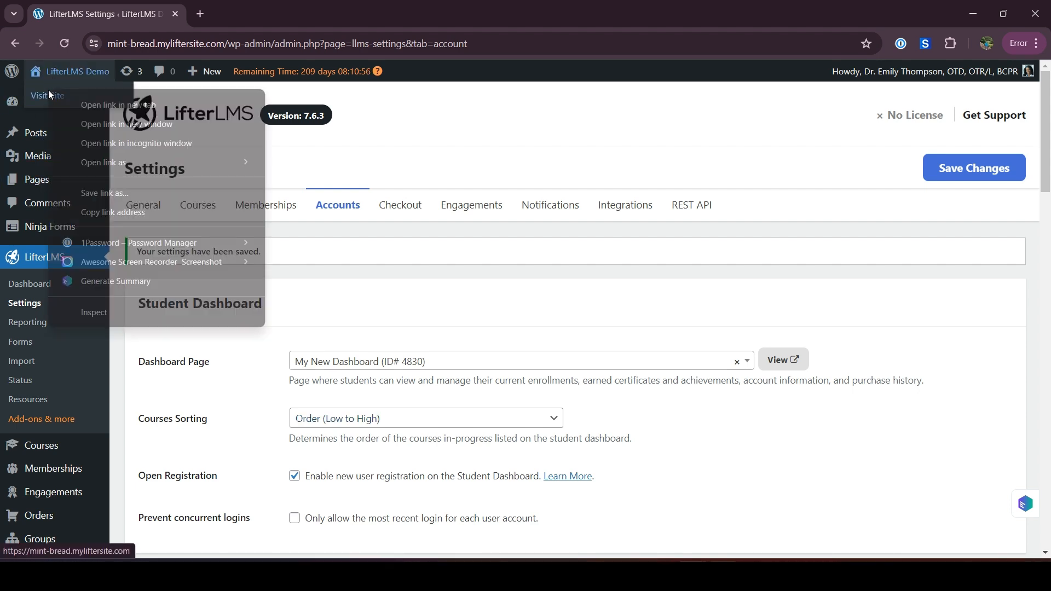
pyautogui.click(87, 105)
pyautogui.click(247, 1)
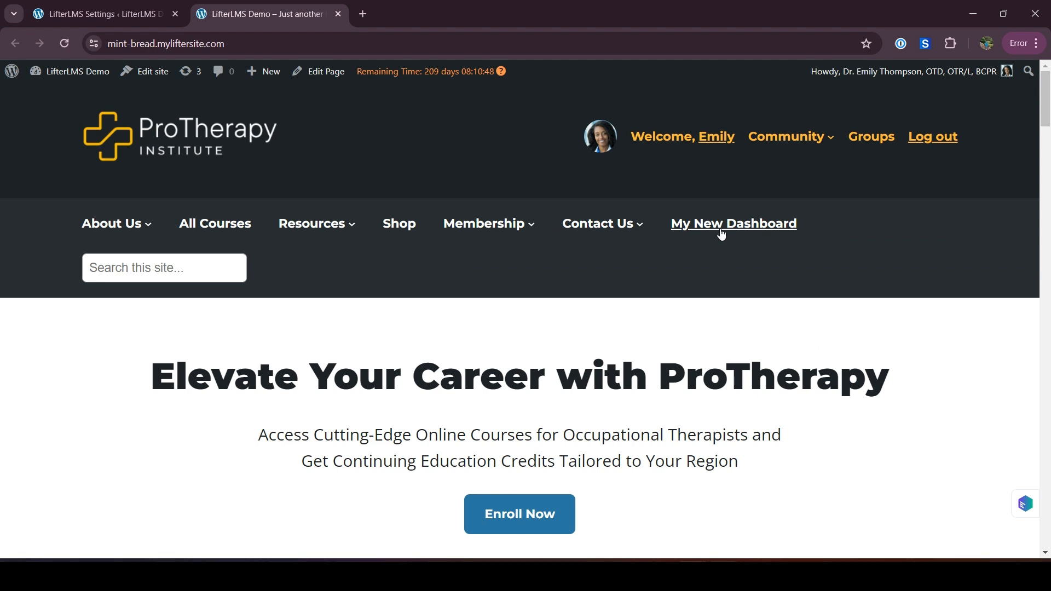
pyautogui.click(814, 249)
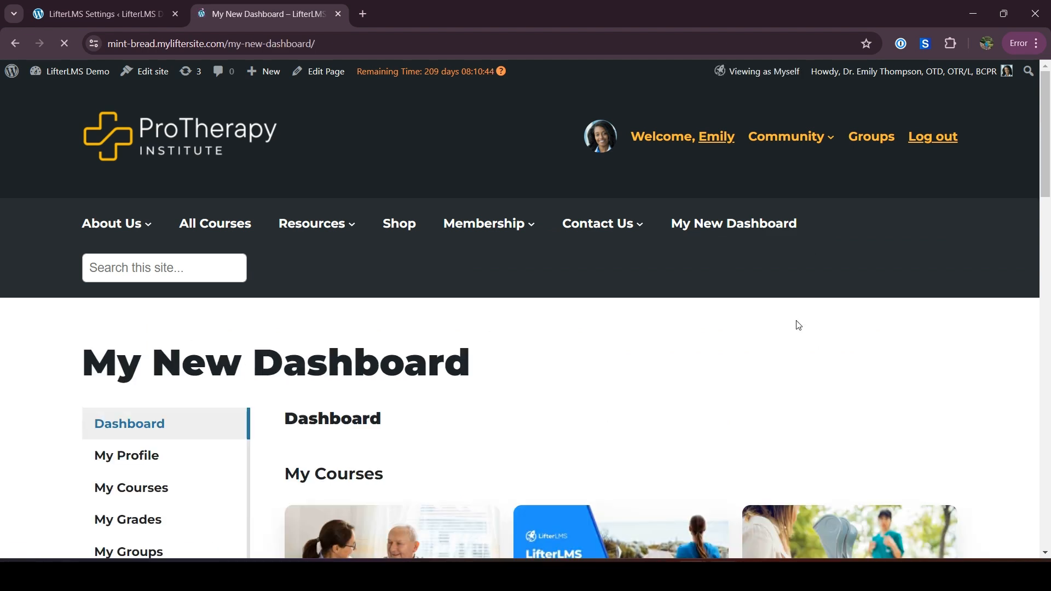
# Look through the logged-in student dashboard and open its Redeem a Voucher page
pyautogui.scroll(-2, 795, 324)
pyautogui.scroll(-2, 560, 301)
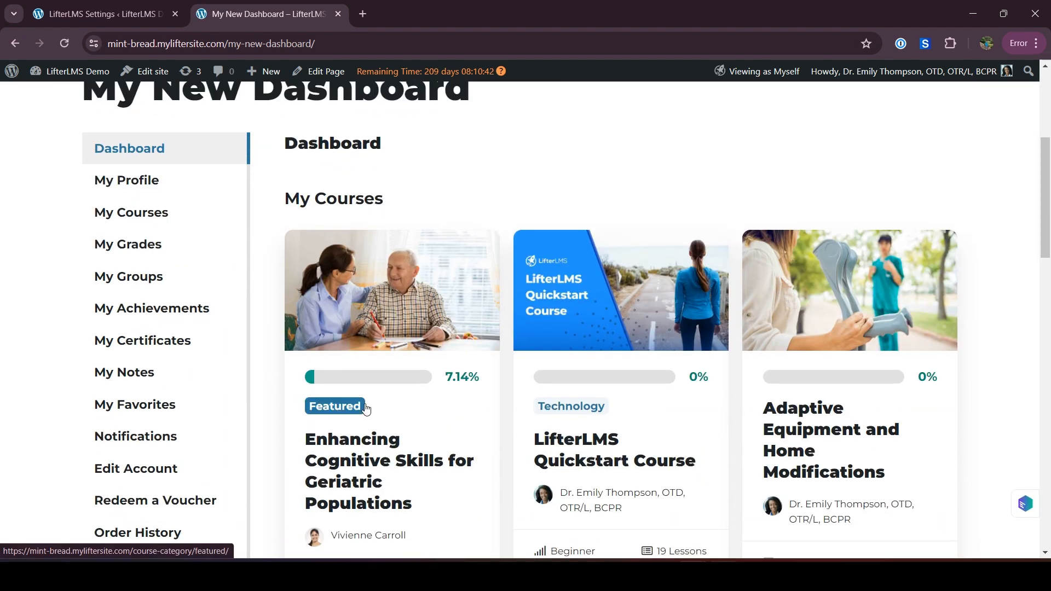
pyautogui.scroll(-1, 364, 405)
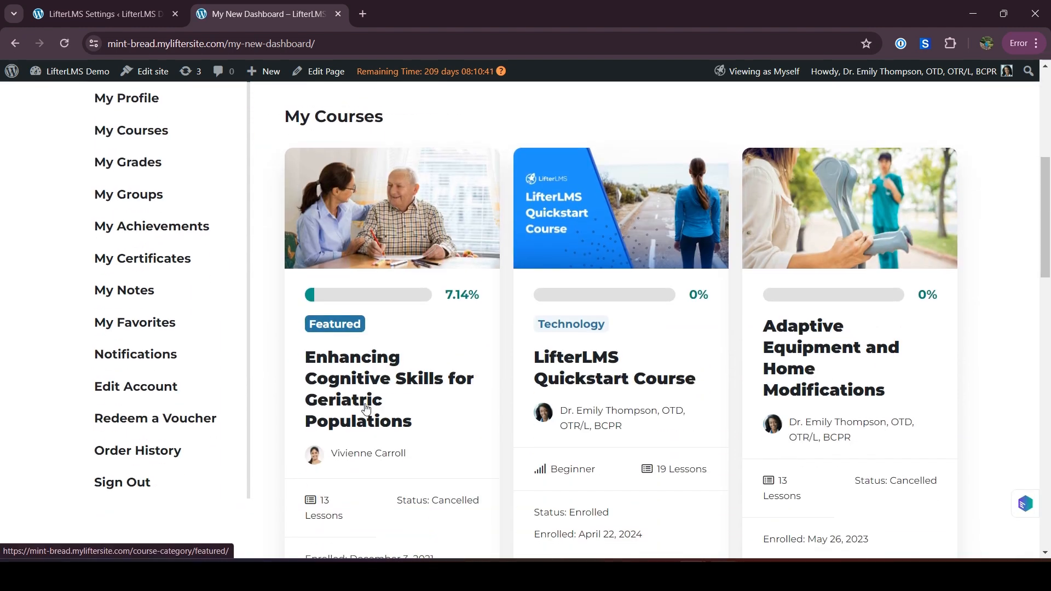
pyautogui.click(137, 420)
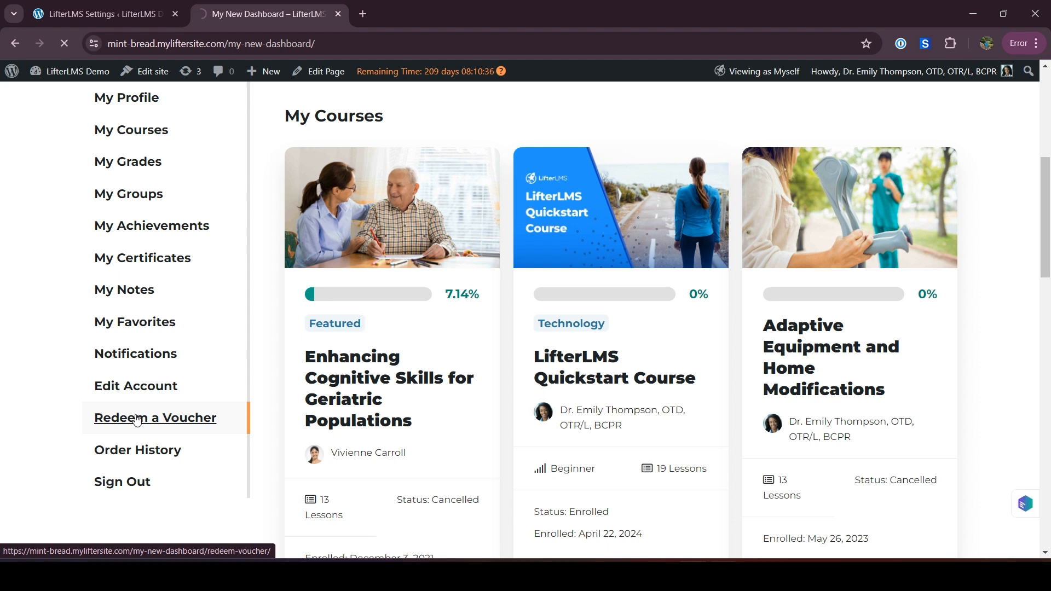
pyautogui.scroll(-2, 392, 414)
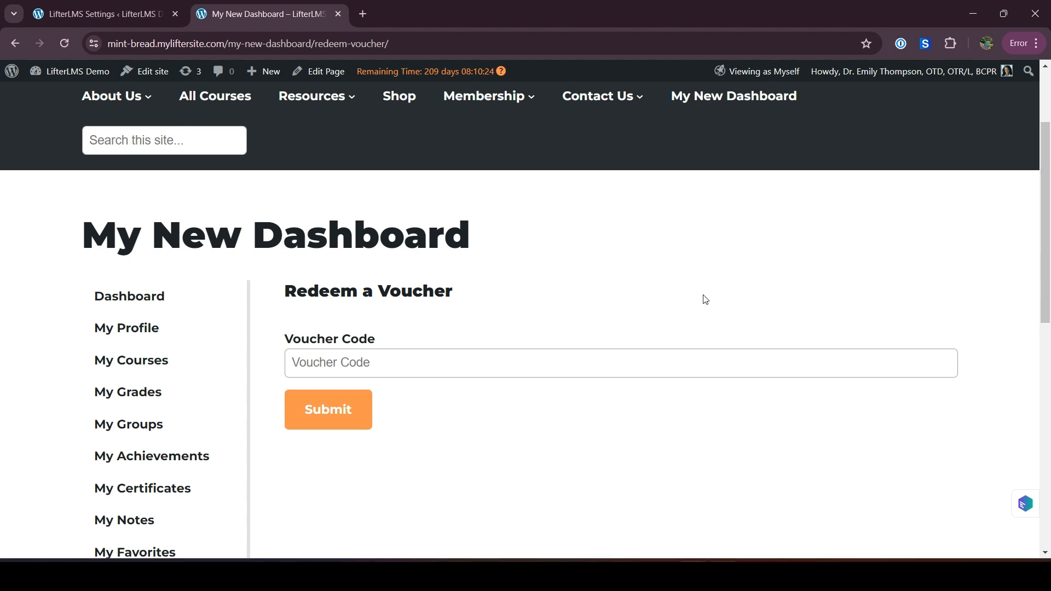
# Switch back to the incognito window and review the registration form fields again
pyautogui.moveTo(693, 574)
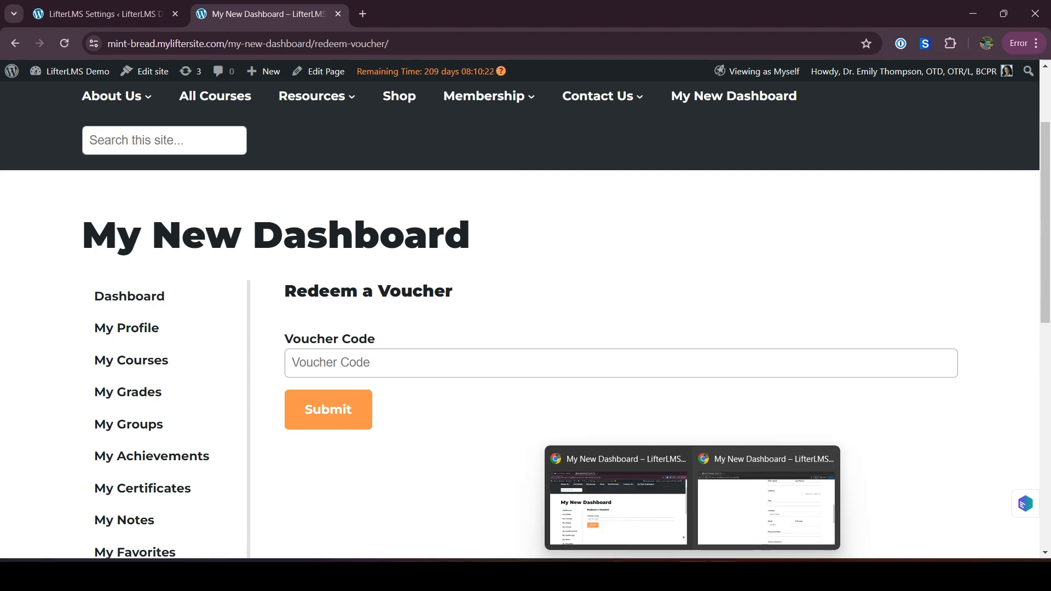
pyautogui.click(736, 521)
pyautogui.scroll(10, 721, 308)
pyautogui.scroll(-8, 634, 465)
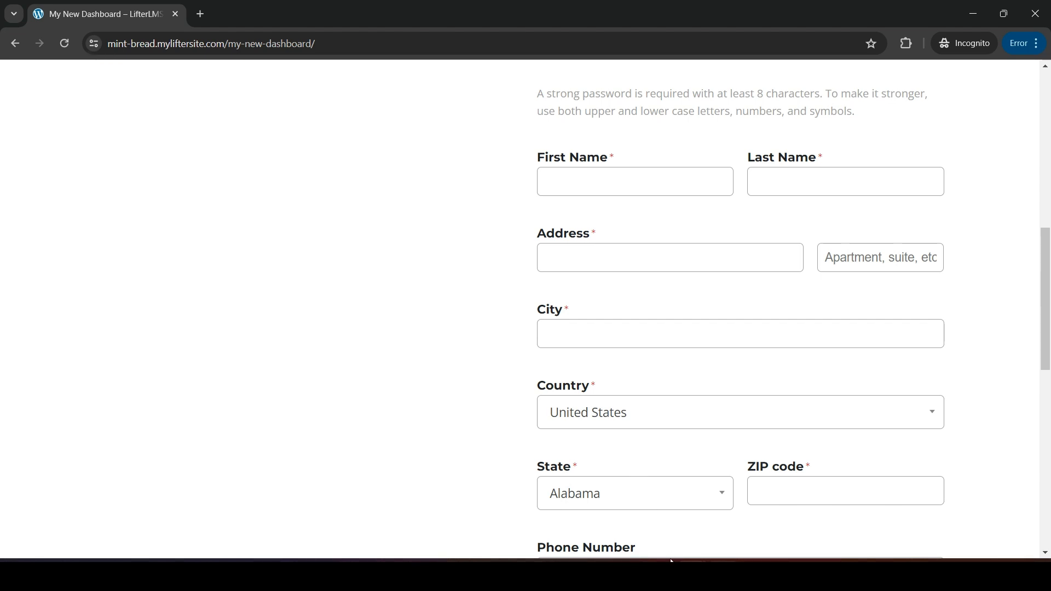
# Return to the LifterLMS admin tab and open the Vouchers list under Orders
pyautogui.moveTo(668, 561)
pyautogui.click(660, 512)
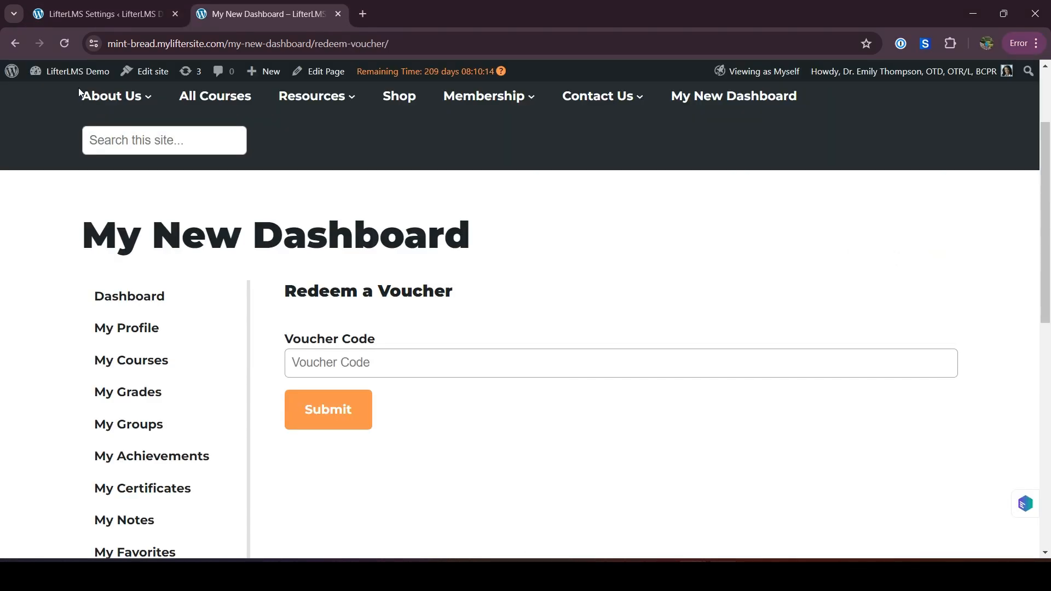
pyautogui.click(88, 17)
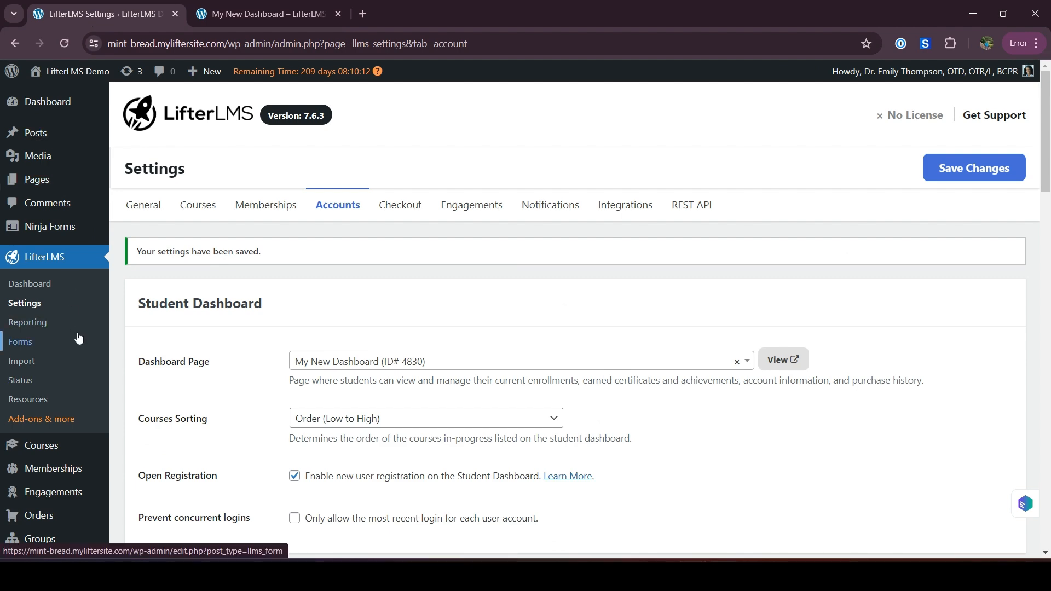
pyautogui.scroll(-3, 77, 335)
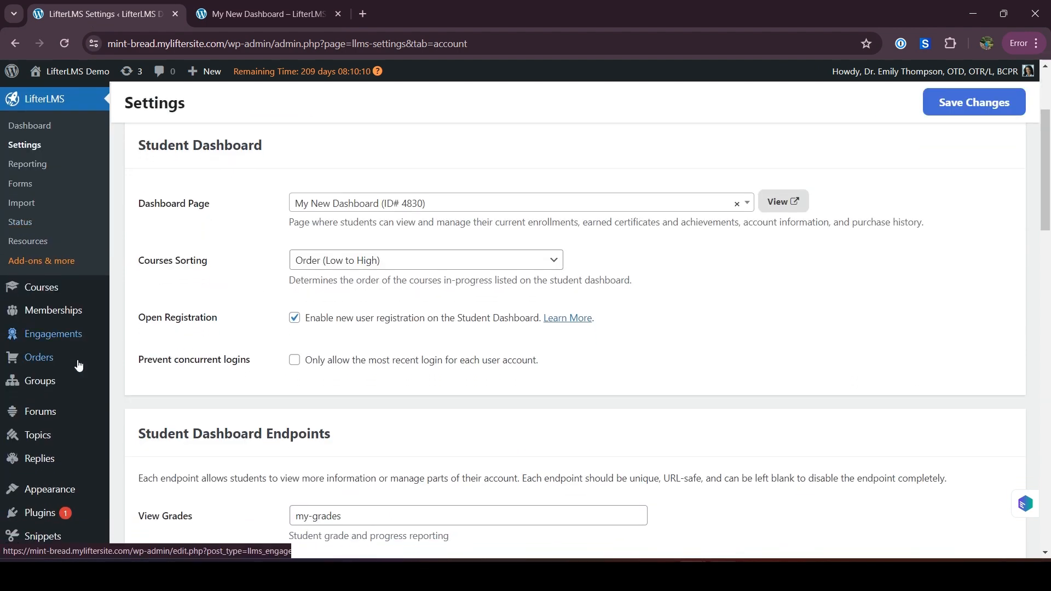
pyautogui.moveTo(42, 361)
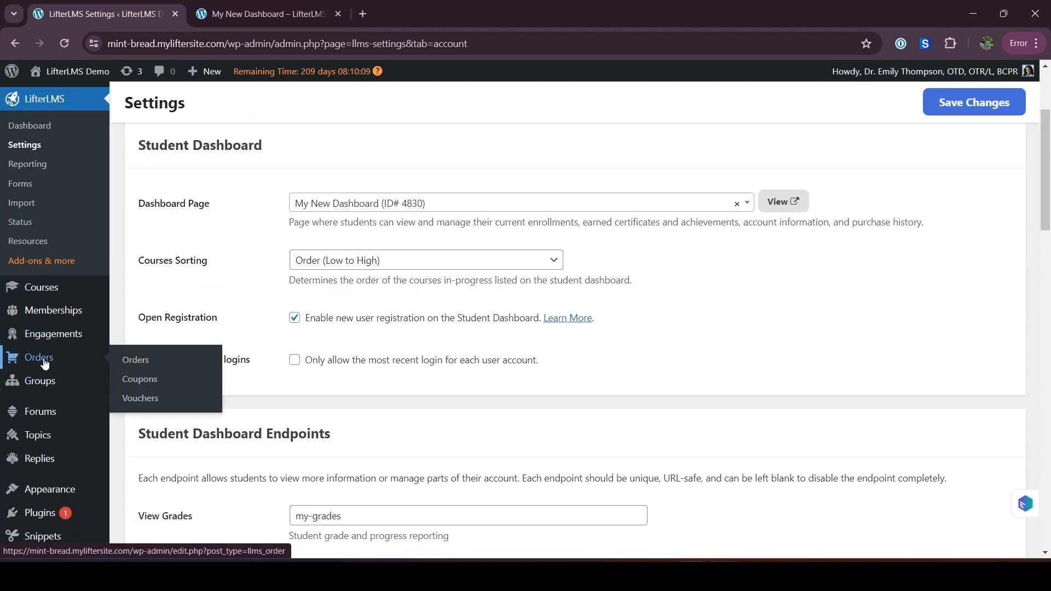
pyautogui.click(146, 399)
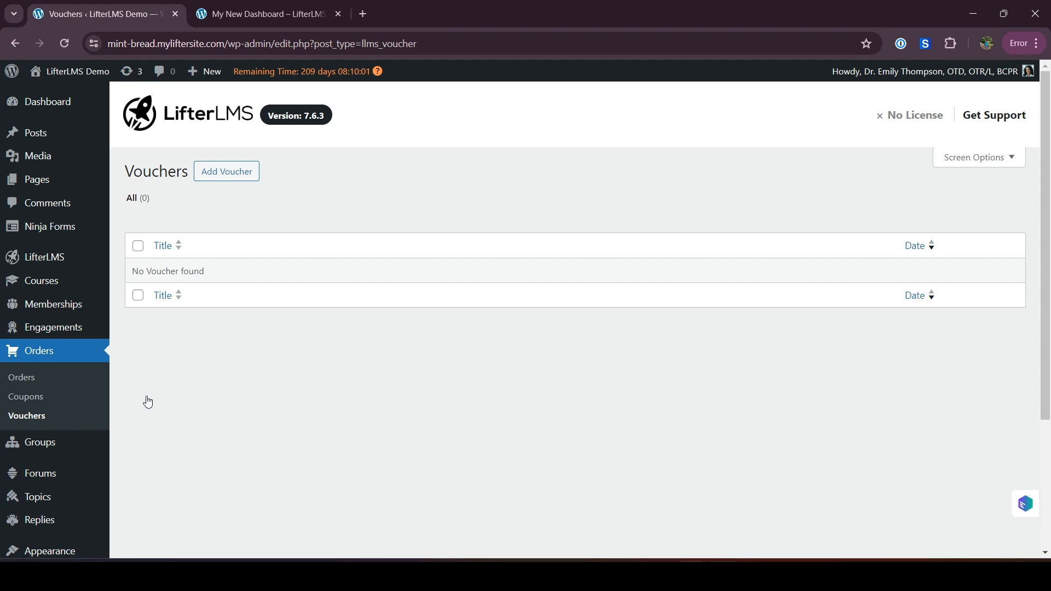
# Add a new voucher and title it "Firstime"
pyautogui.scroll(-1, 295, 441)
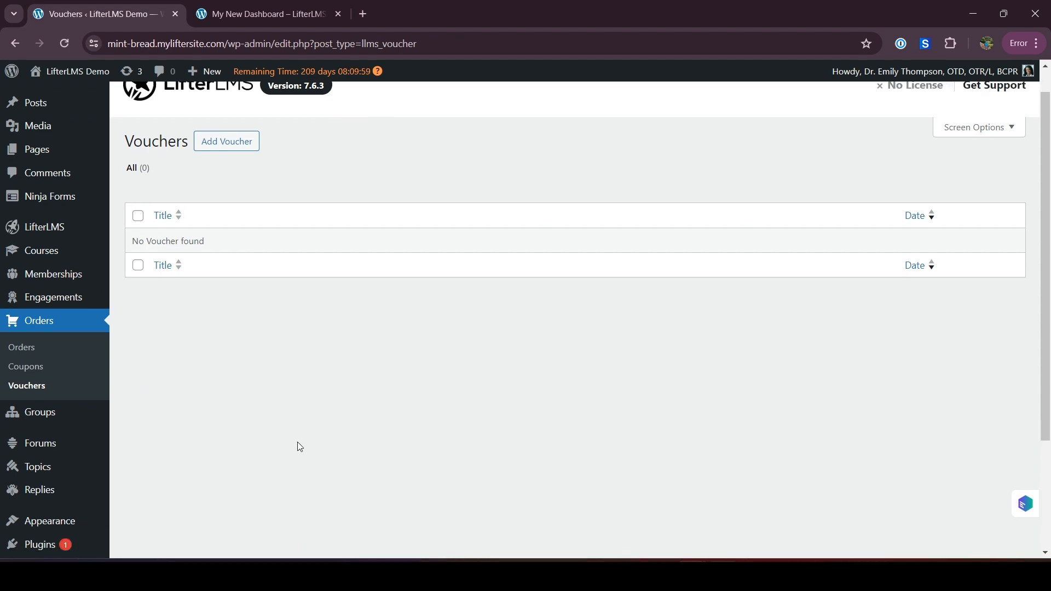
pyautogui.scroll(1, 237, 160)
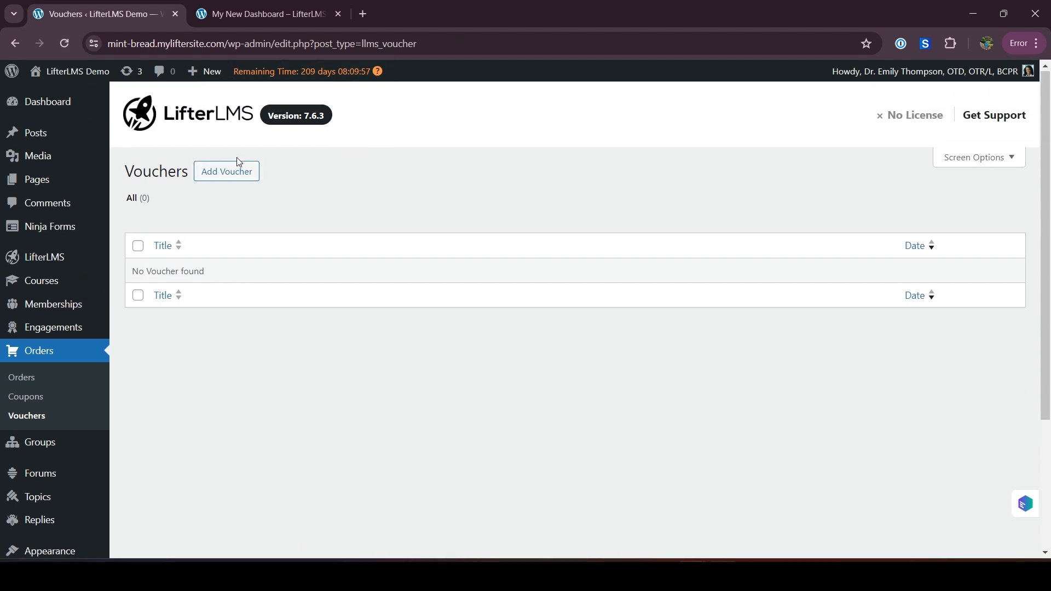
pyautogui.click(239, 178)
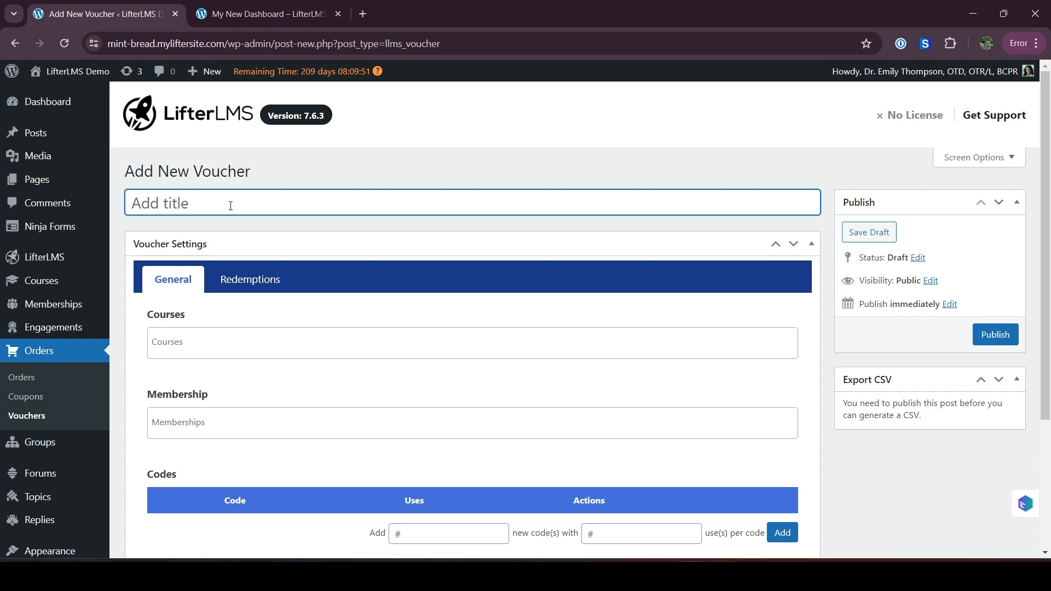
pyautogui.write('Firstime')
# Assign the LifterLMS Quickstart Course to the voucher
pyautogui.click(193, 342)
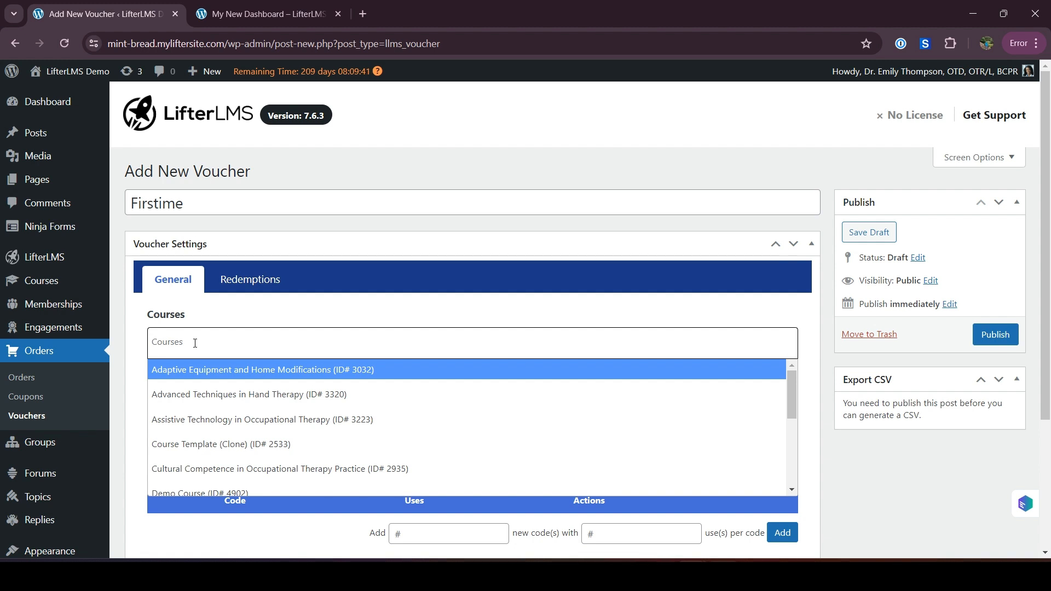
pyautogui.write('L')
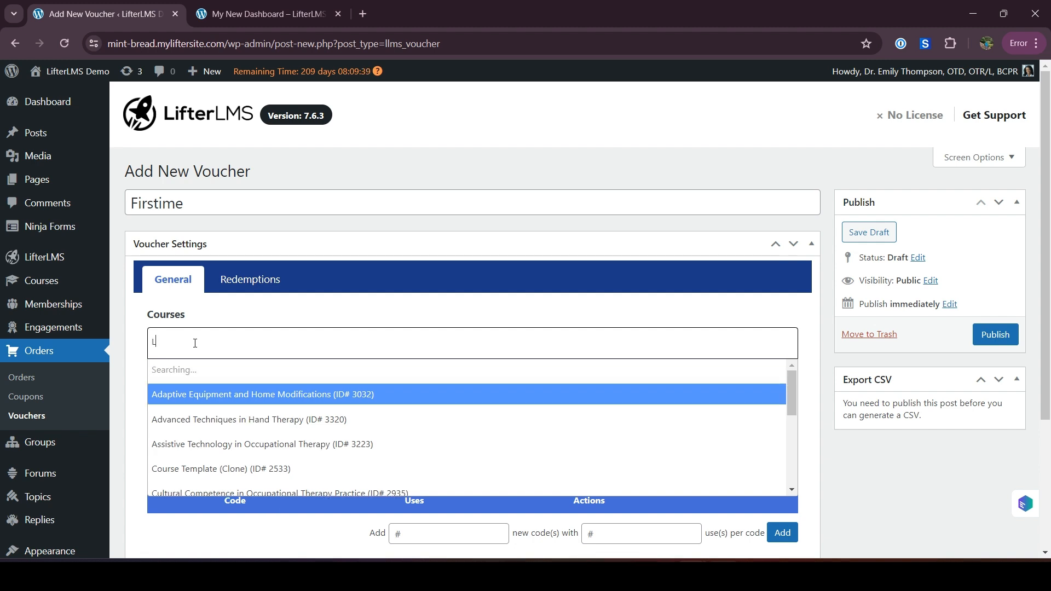
pyautogui.write('ife')
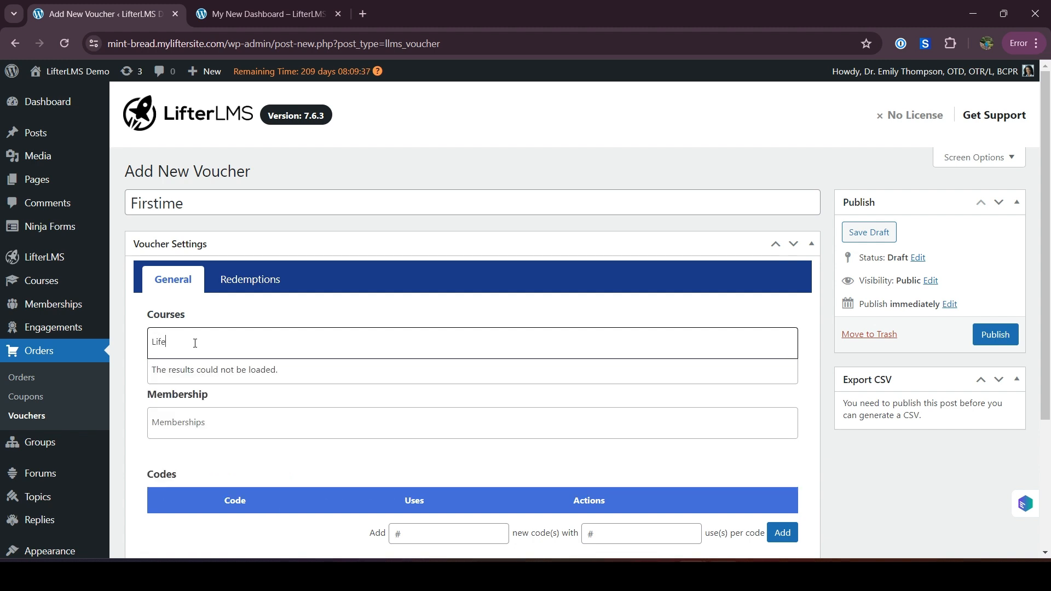
pyautogui.press('BackSpace')
pyautogui.press('BackSpace')
pyautogui.write('fterLMS')
pyautogui.write(' C')
pyautogui.write('ui')
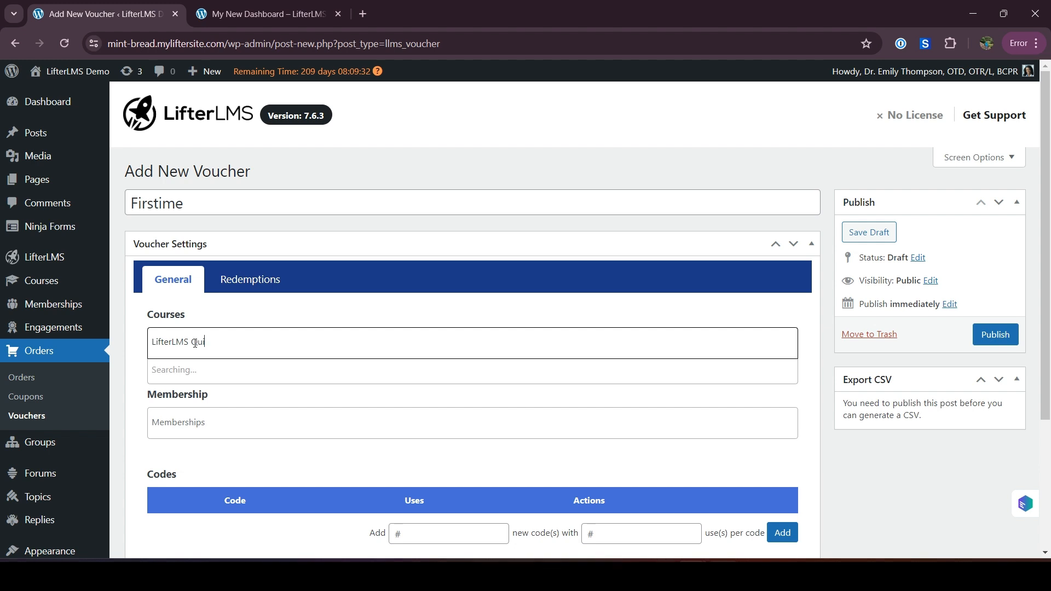
pyautogui.write('cksa')
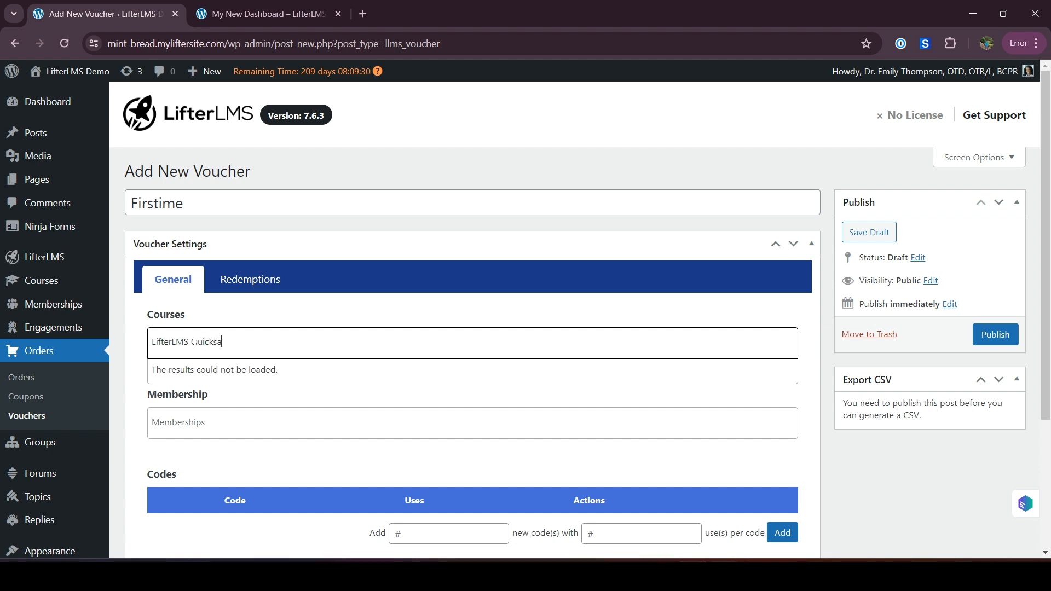
pyautogui.press('BackSpace')
pyautogui.write('tart ')
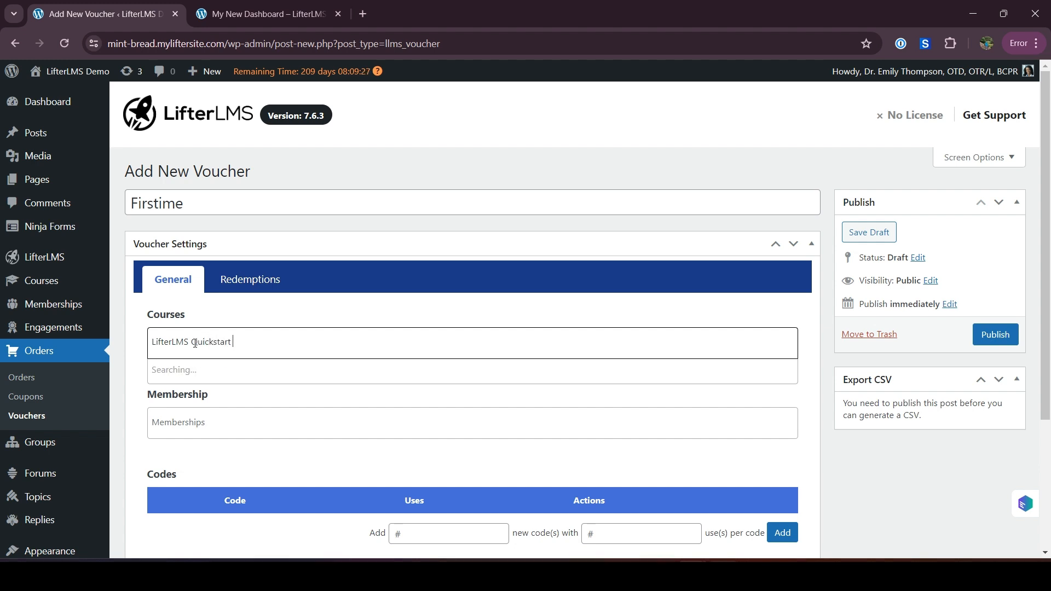
pyautogui.write('Couse')
pyautogui.press('BackSpace')
pyautogui.press('BackSpace')
pyautogui.press('BackSpace')
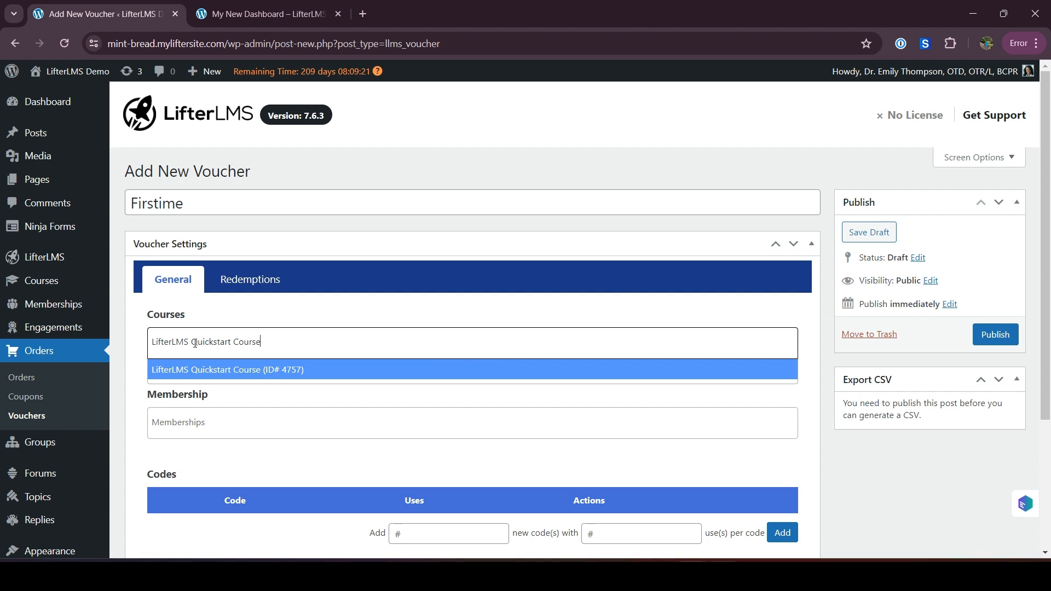
pyautogui.click(204, 371)
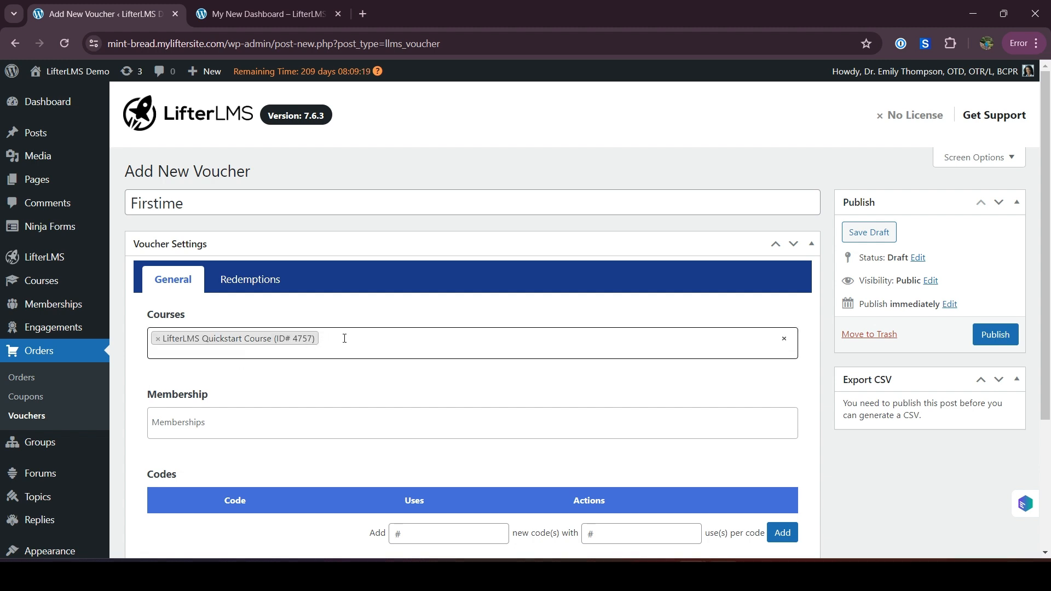
# Add Course Template (Clone) as a second course on the voucher
pyautogui.click(349, 342)
pyautogui.write('m')
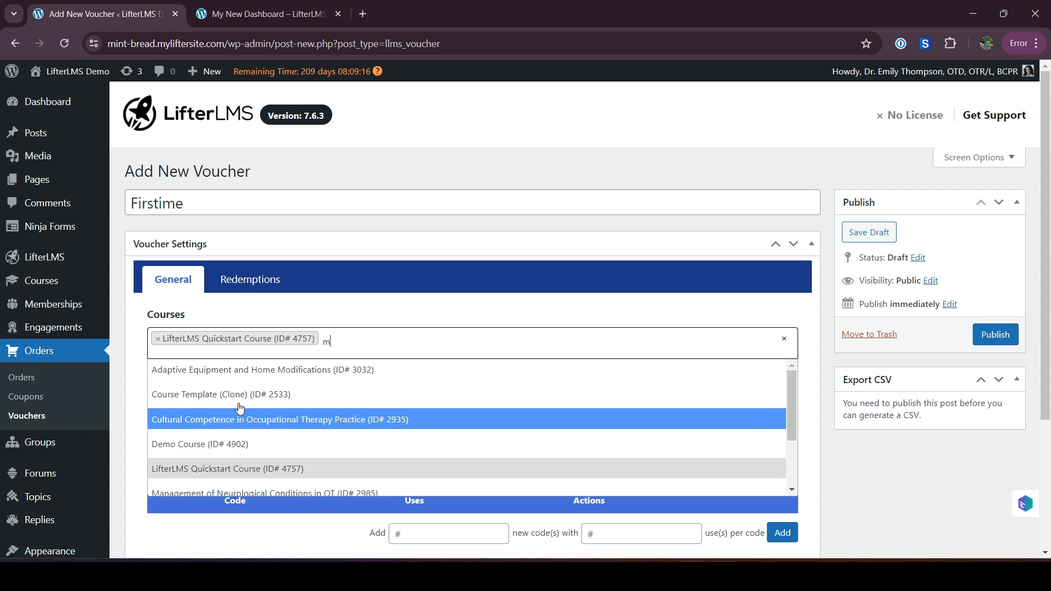
pyautogui.click(234, 394)
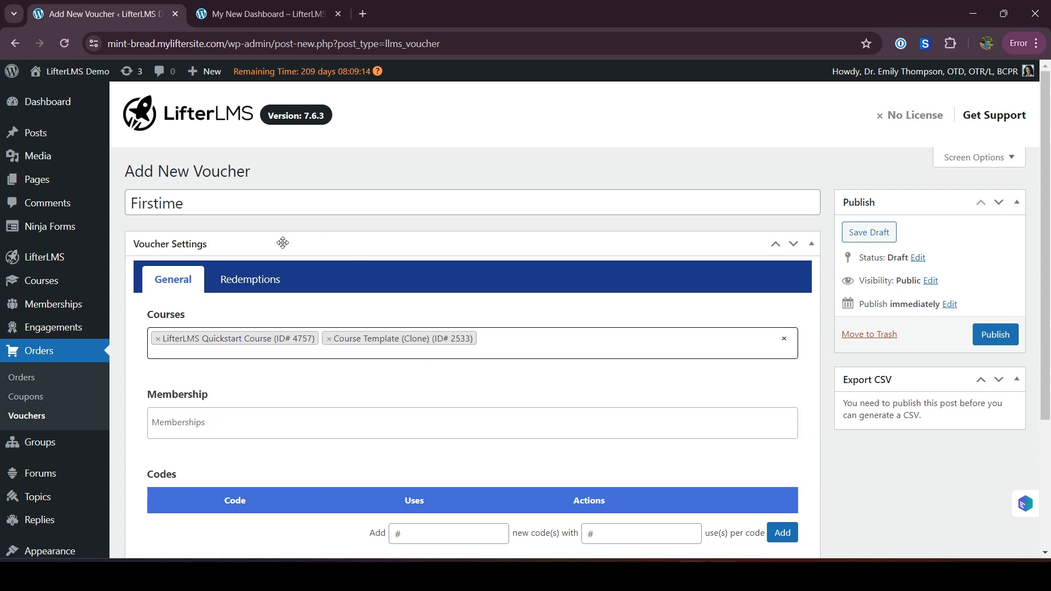
pyautogui.moveTo(147, 201); pyautogui.dragTo(210, 198)
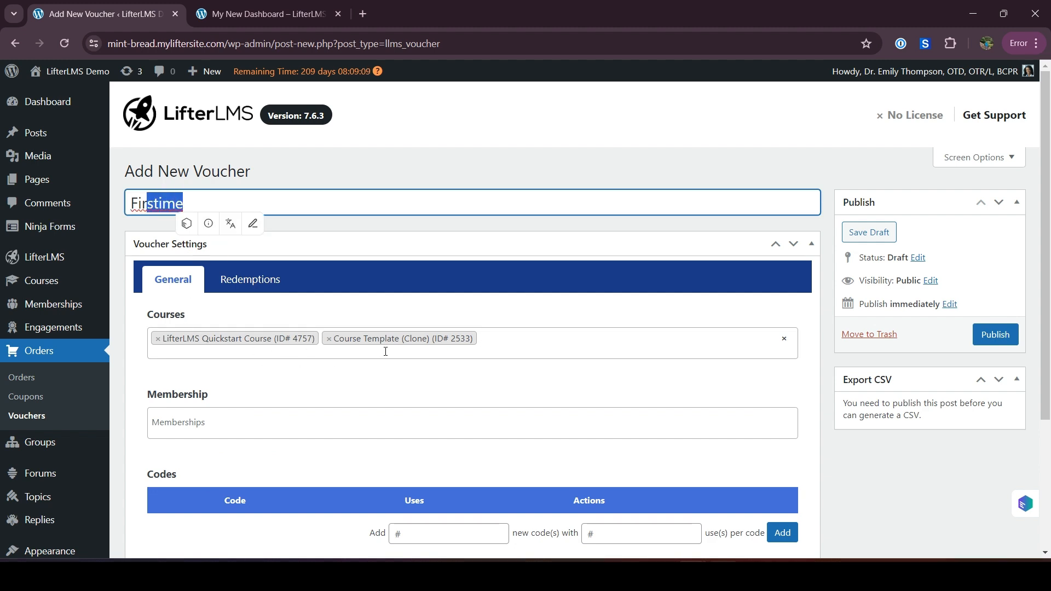
# Check which memberships can be attached to the voucher and look over its Codes section
pyautogui.click(228, 420)
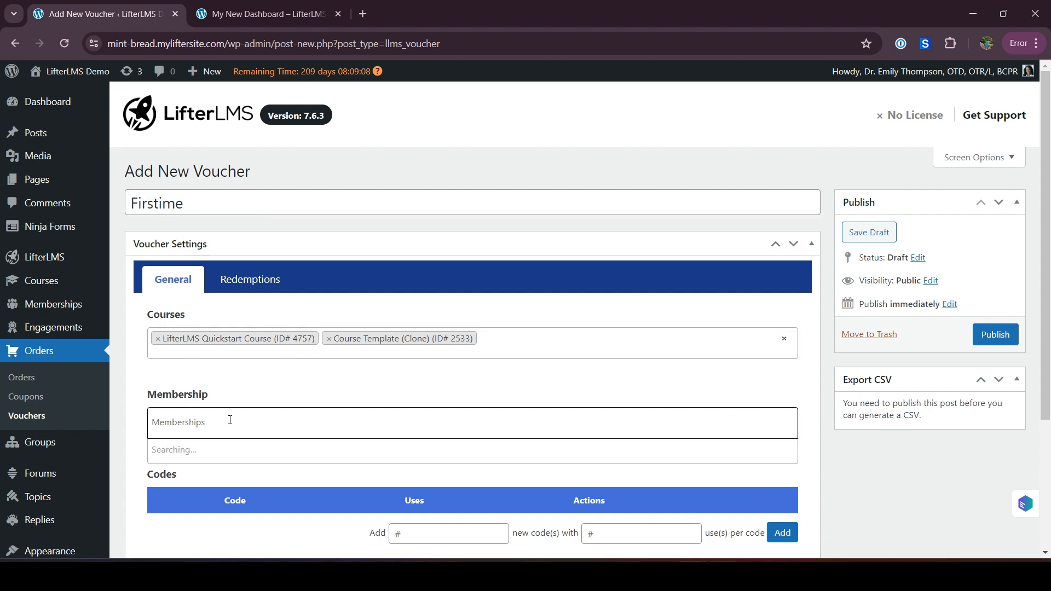
pyautogui.scroll(-1, 230, 423)
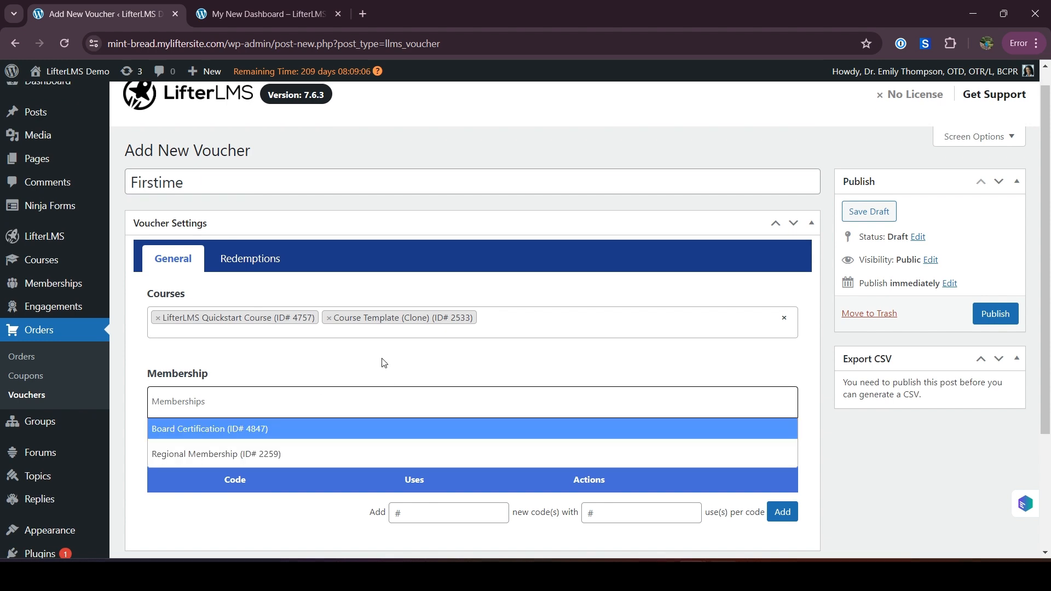
pyautogui.click(382, 361)
pyautogui.scroll(-1, 383, 362)
pyautogui.scroll(-2, 382, 361)
pyautogui.moveTo(153, 327); pyautogui.dragTo(182, 327)
pyautogui.click(261, 387)
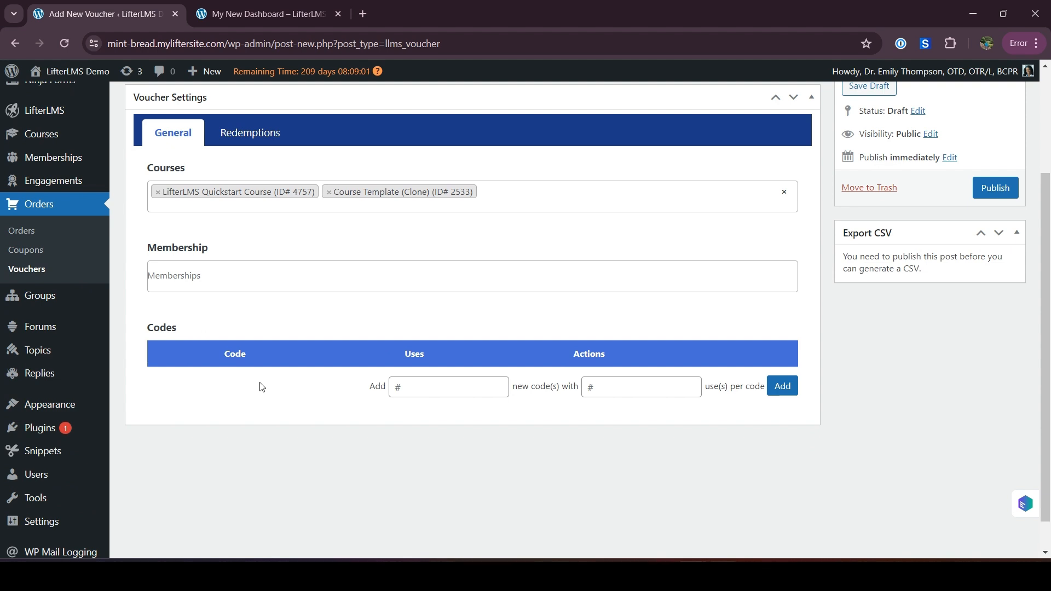
# Generate 1 new voucher code with 15 uses per code
pyautogui.scroll(-1, 261, 387)
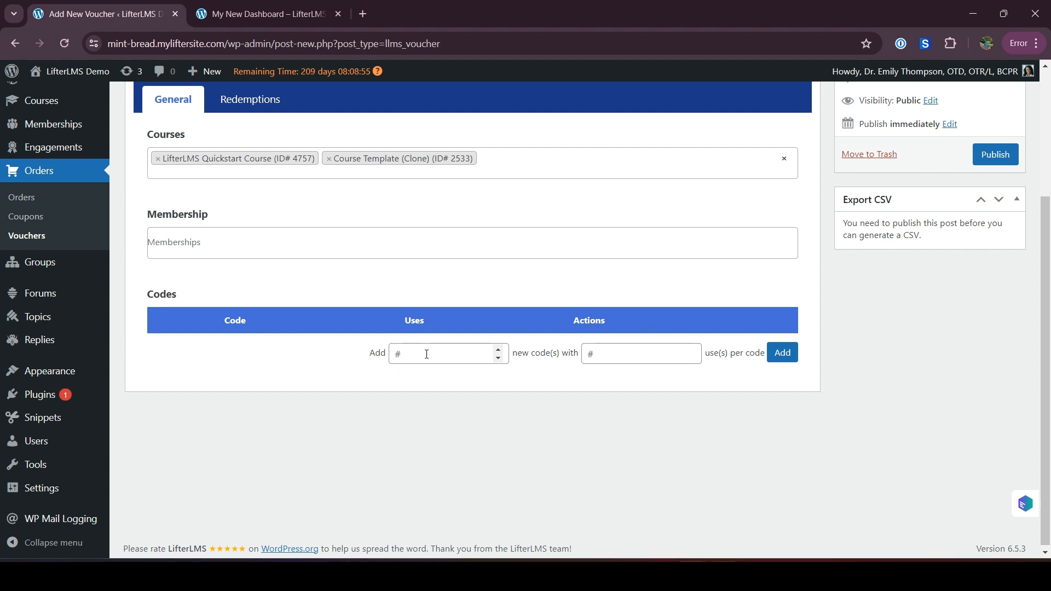
pyautogui.click(441, 355)
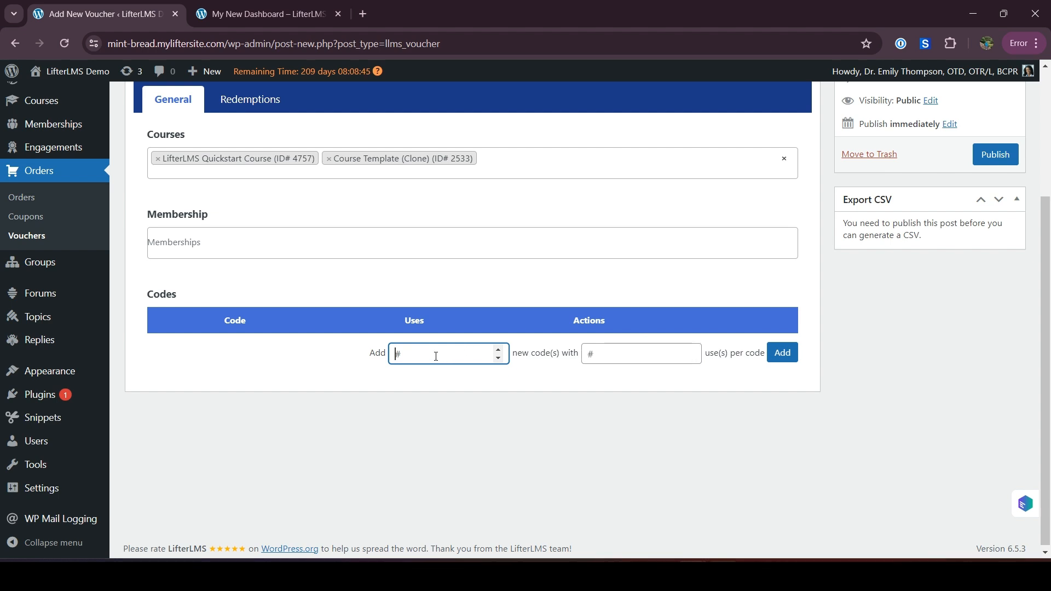
pyautogui.click(595, 356)
pyautogui.write('15')
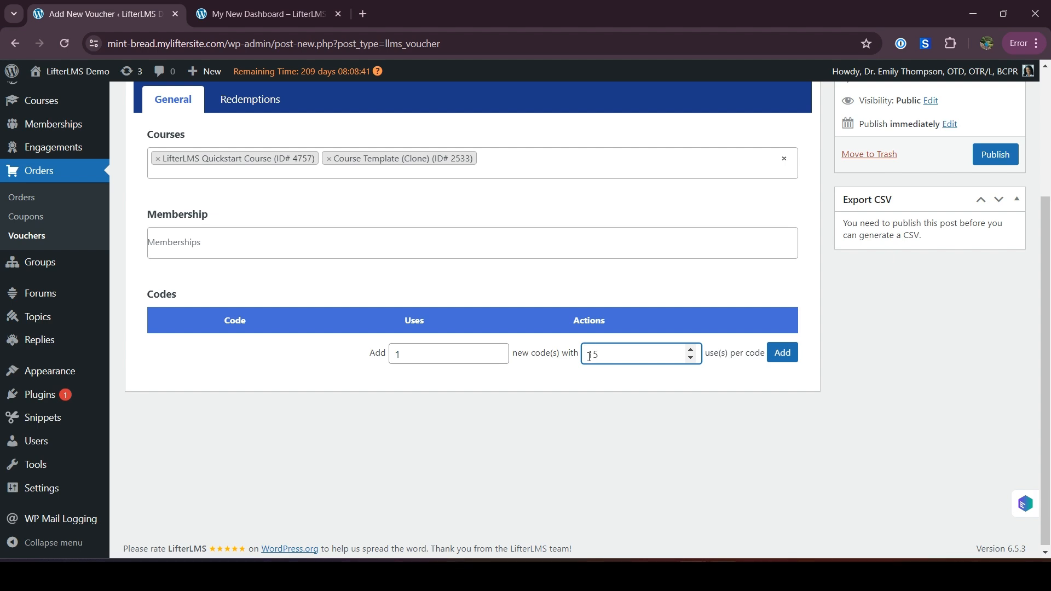
pyautogui.click(512, 382)
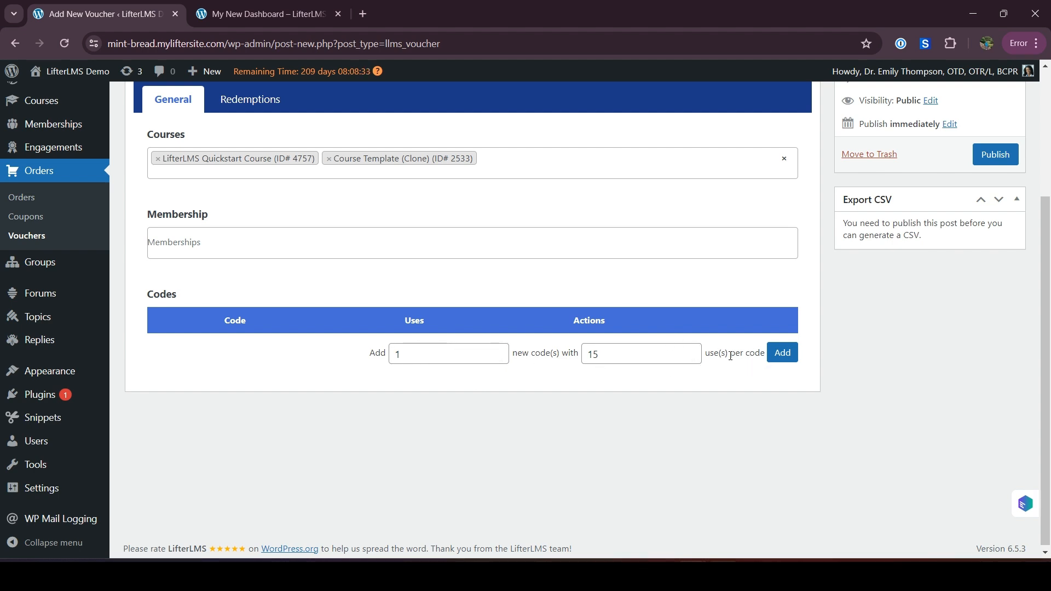
pyautogui.click(782, 361)
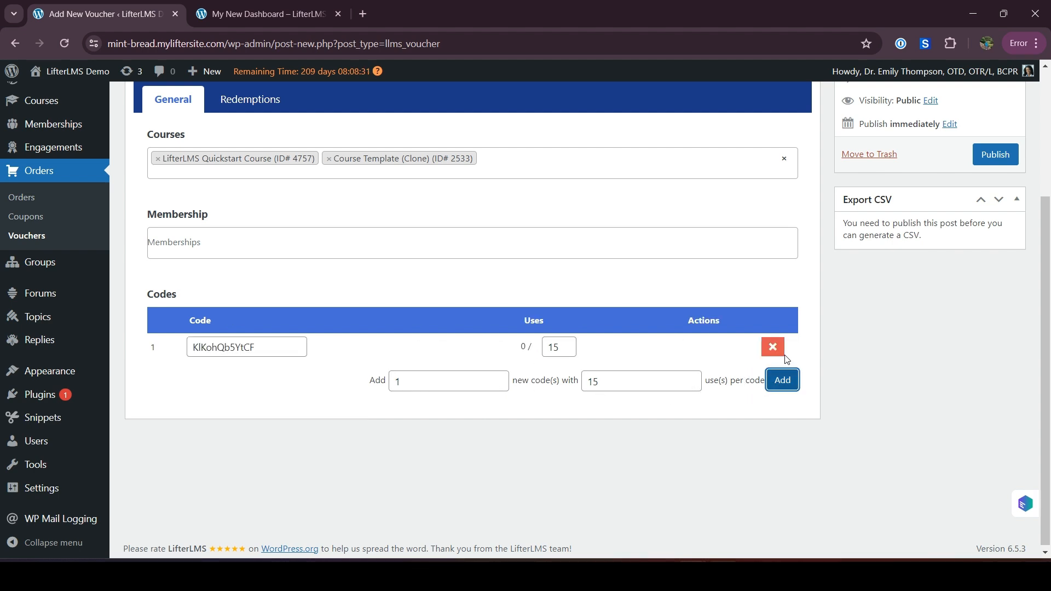
# Replace the generated voucher code with the custom code "Test"
pyautogui.doubleClick(220, 351)
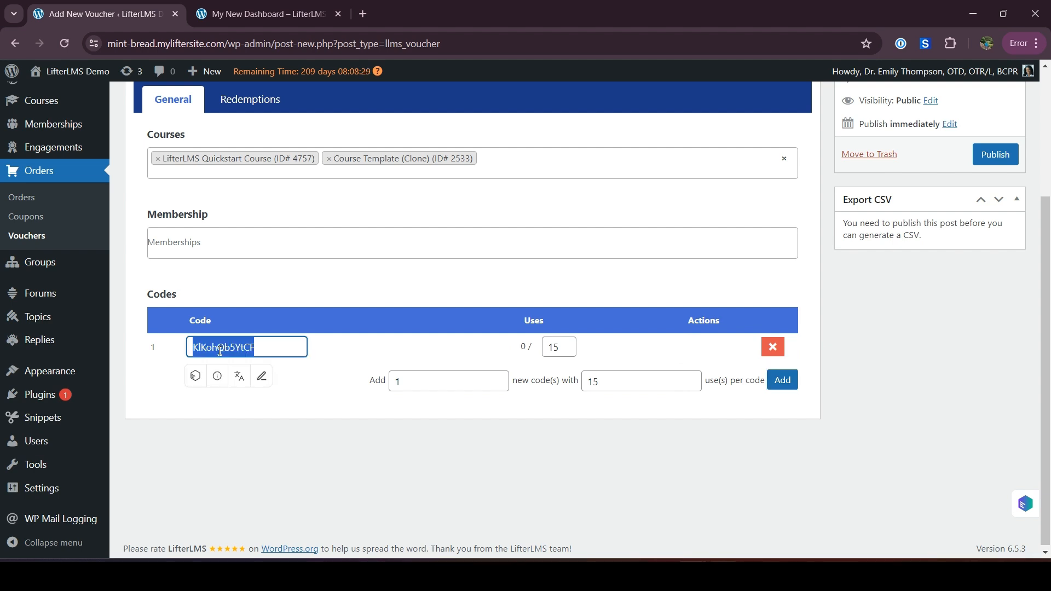
pyautogui.press('BackSpace')
pyautogui.write('Test')
pyautogui.click(481, 348)
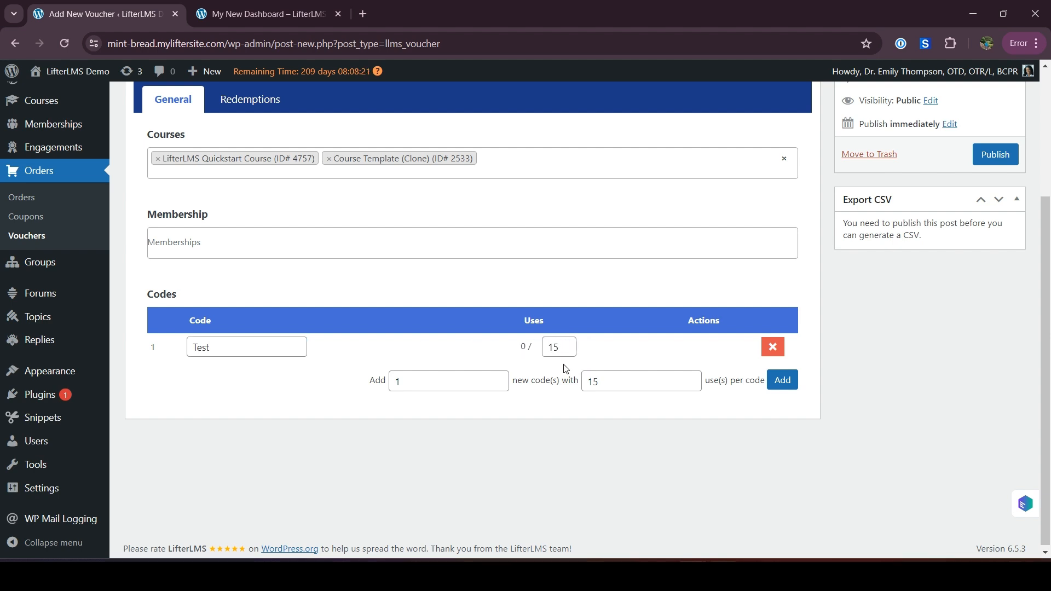
# Generate 20 new voucher codes with 2 uses per code and look through the code list
pyautogui.click(440, 381)
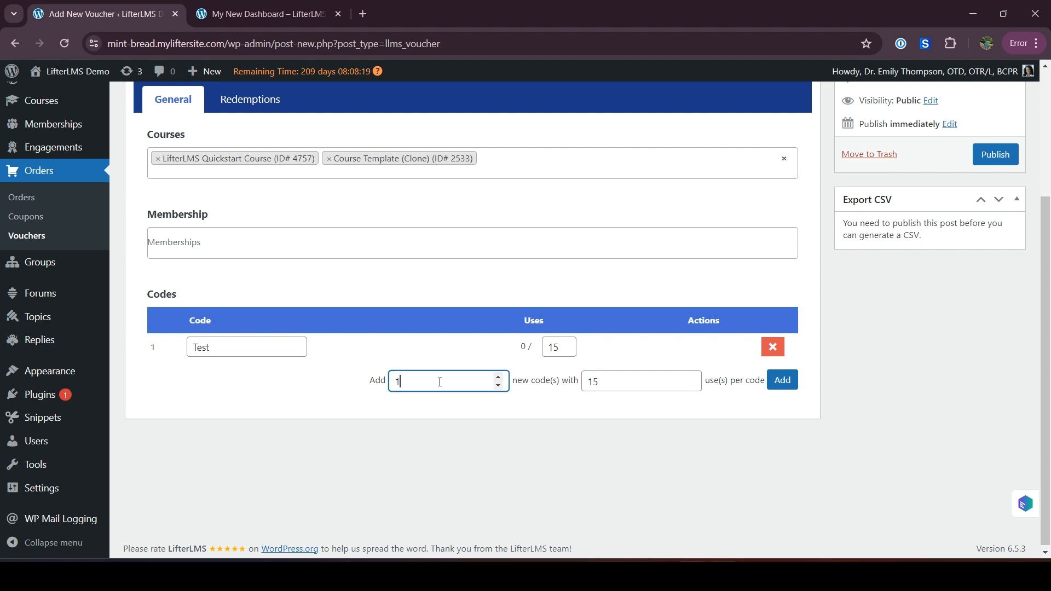
pyautogui.write('20')
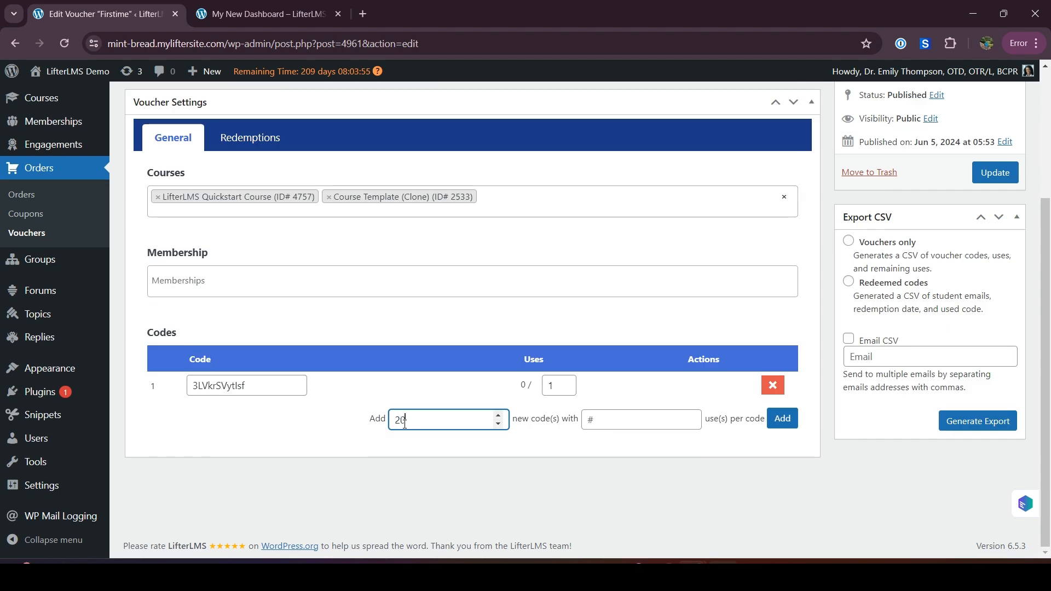
pyautogui.click(605, 423)
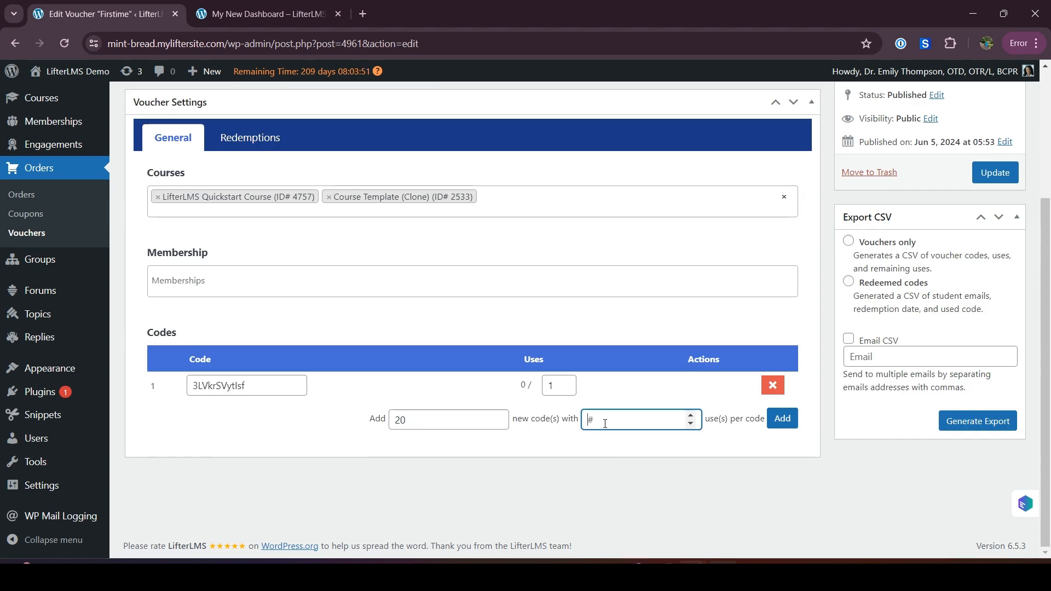
pyautogui.write('1')
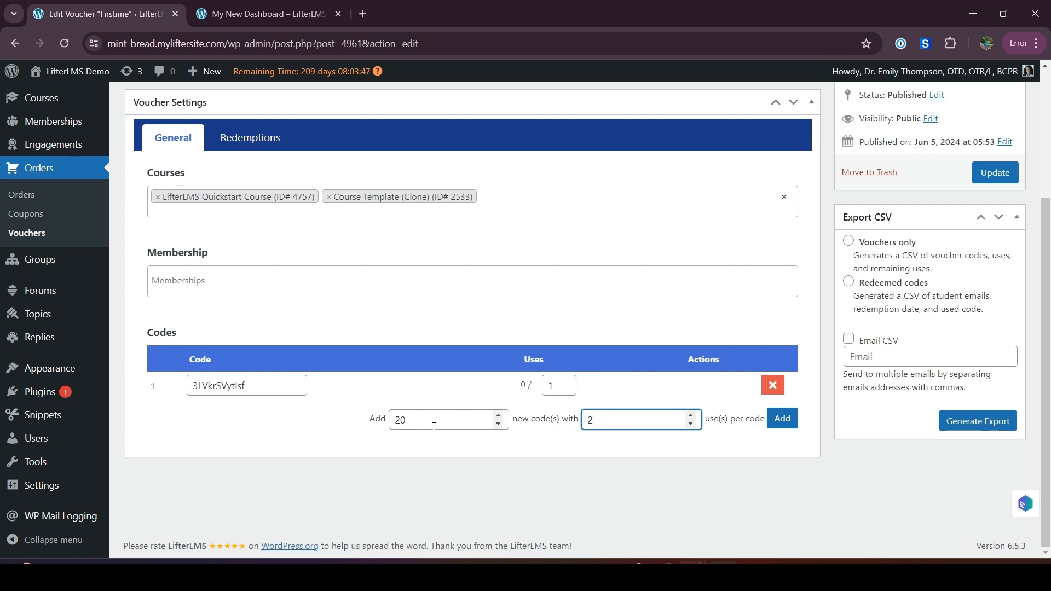
pyautogui.click(782, 418)
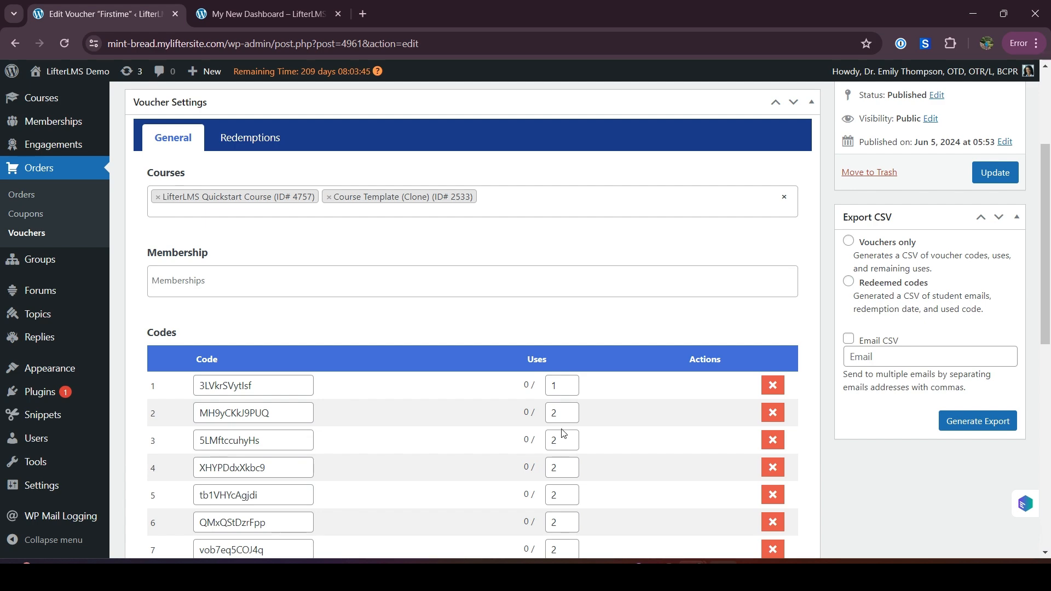
pyautogui.scroll(-4, 563, 433)
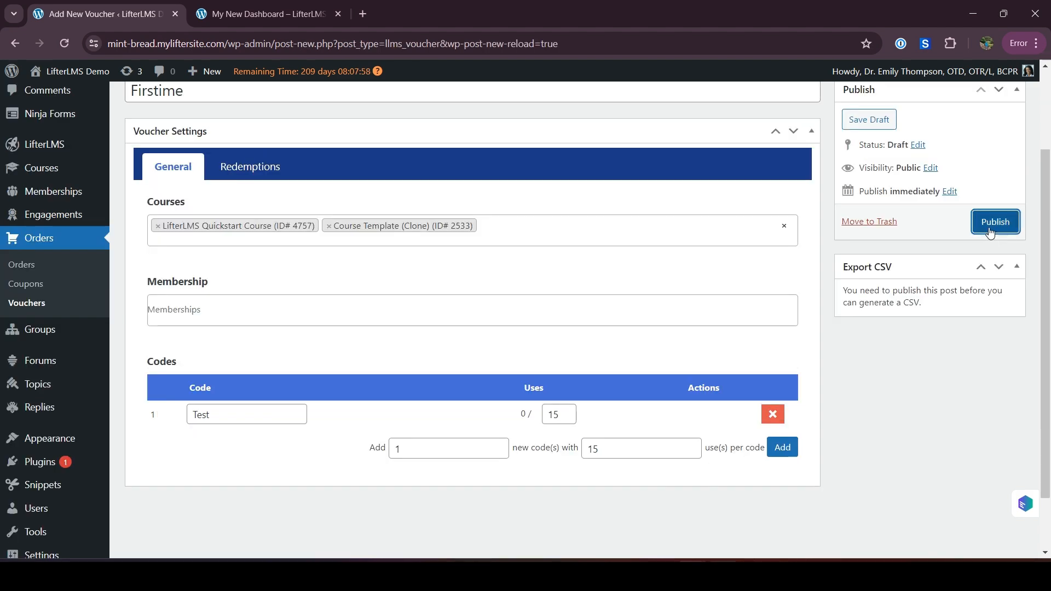
# Publish the Firstime voucher and review its saved courses and codes
pyautogui.click(990, 231)
pyautogui.scroll(2, 651, 299)
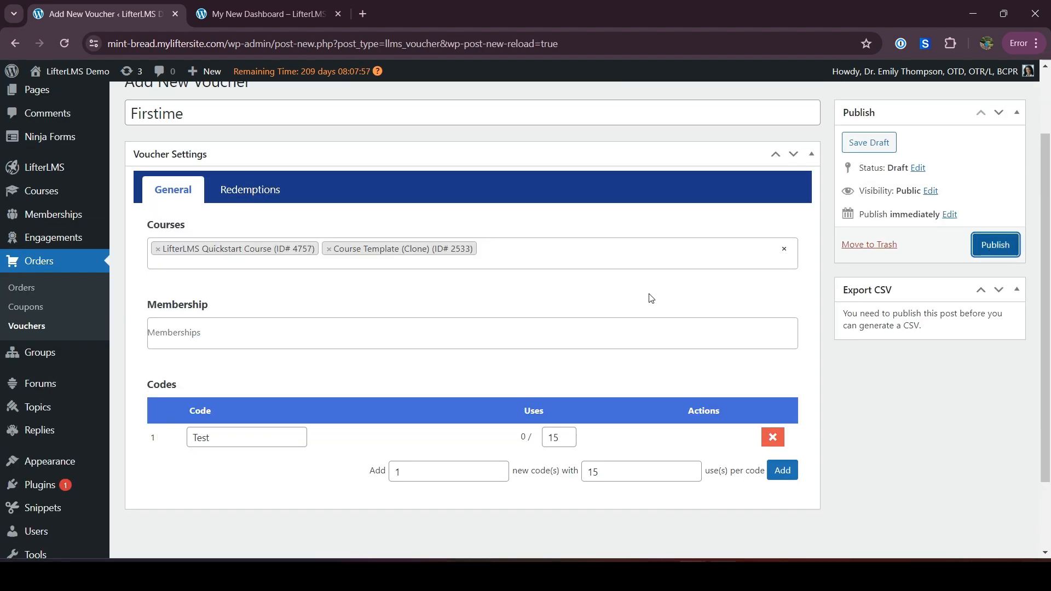
pyautogui.scroll(-2, 509, 359)
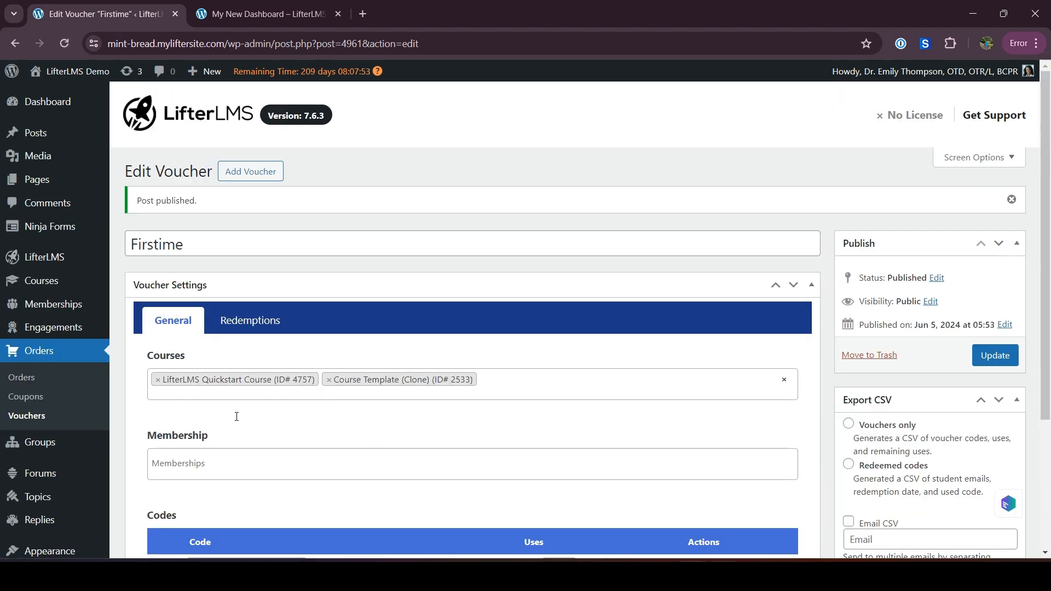
pyautogui.scroll(-3, 351, 445)
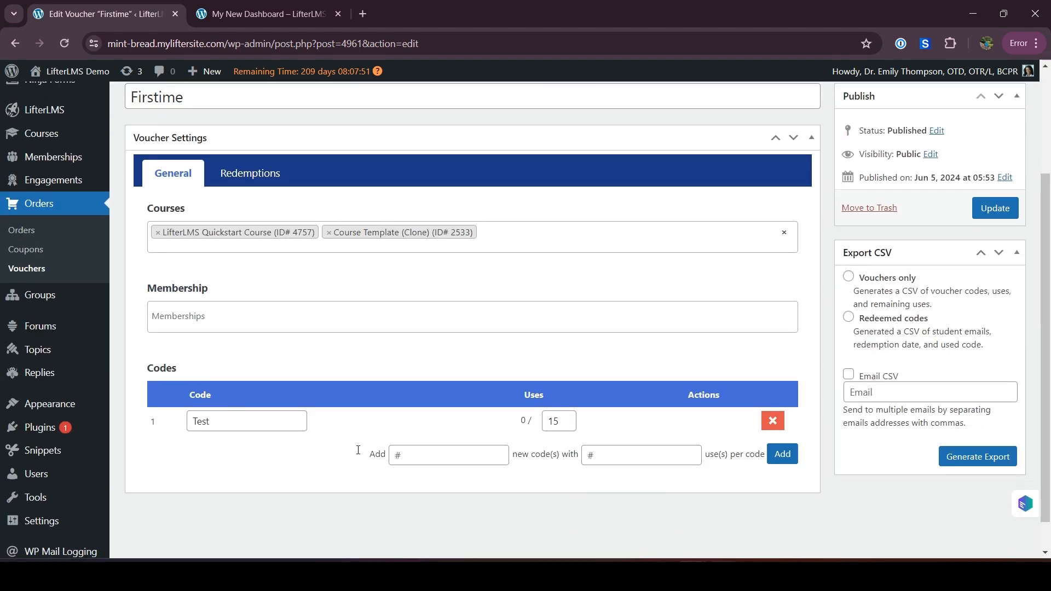
# Switch to the incognito window and enter the student's e-mail in the registration form's Email Address and Confirm Email Address fields
pyautogui.click(749, 524)
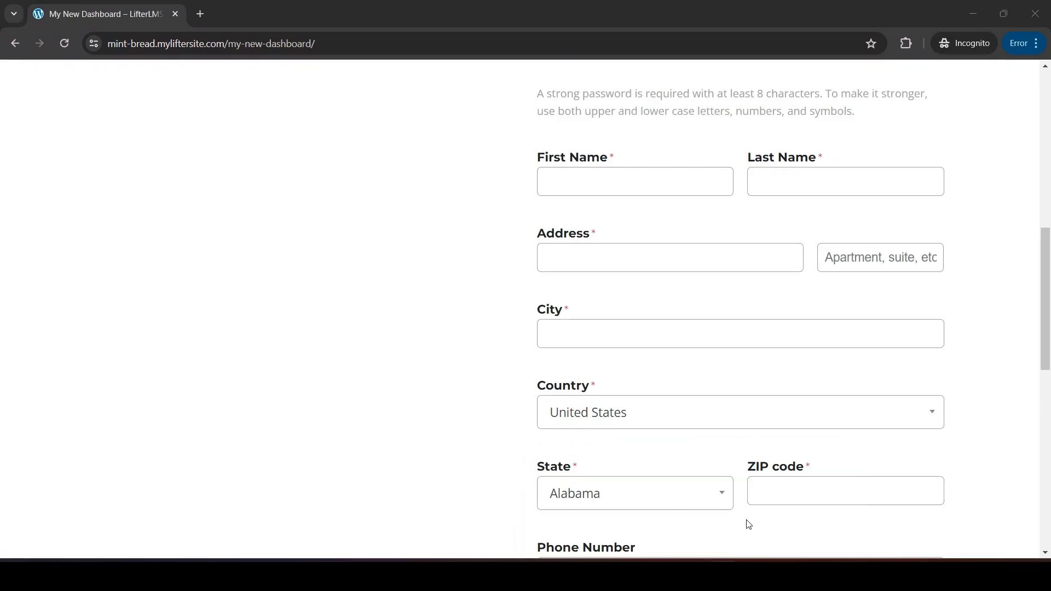
pyautogui.scroll(7, 670, 367)
pyautogui.scroll(2, 671, 366)
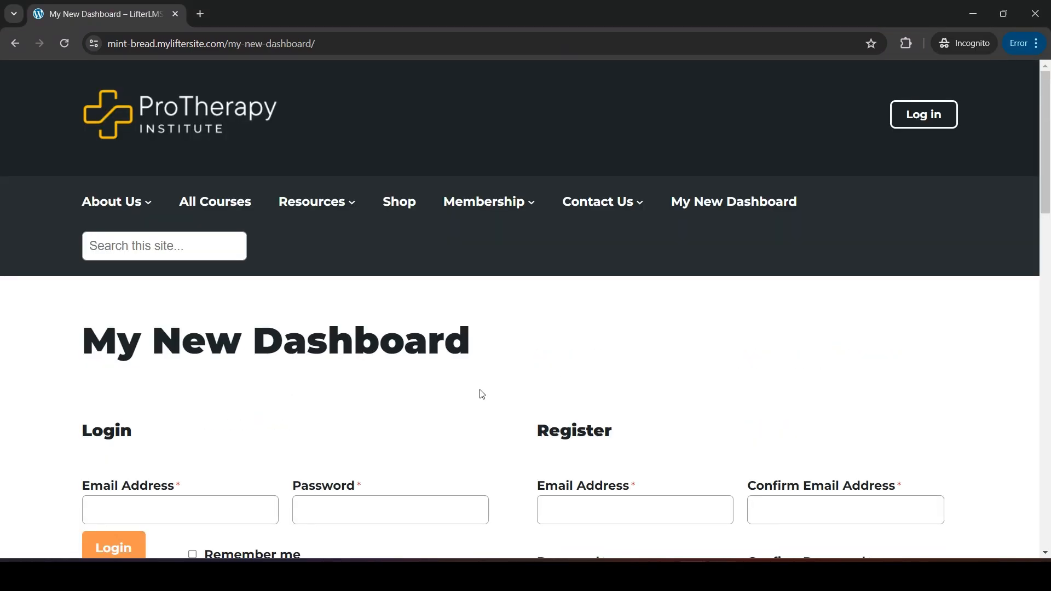
pyautogui.scroll(-3, 476, 388)
pyautogui.click(572, 351)
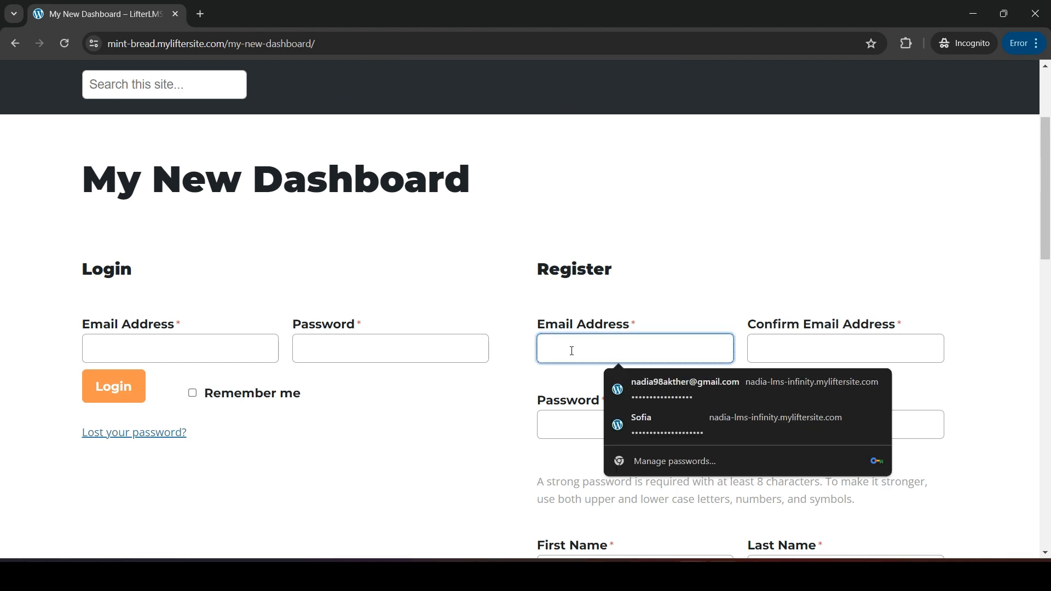
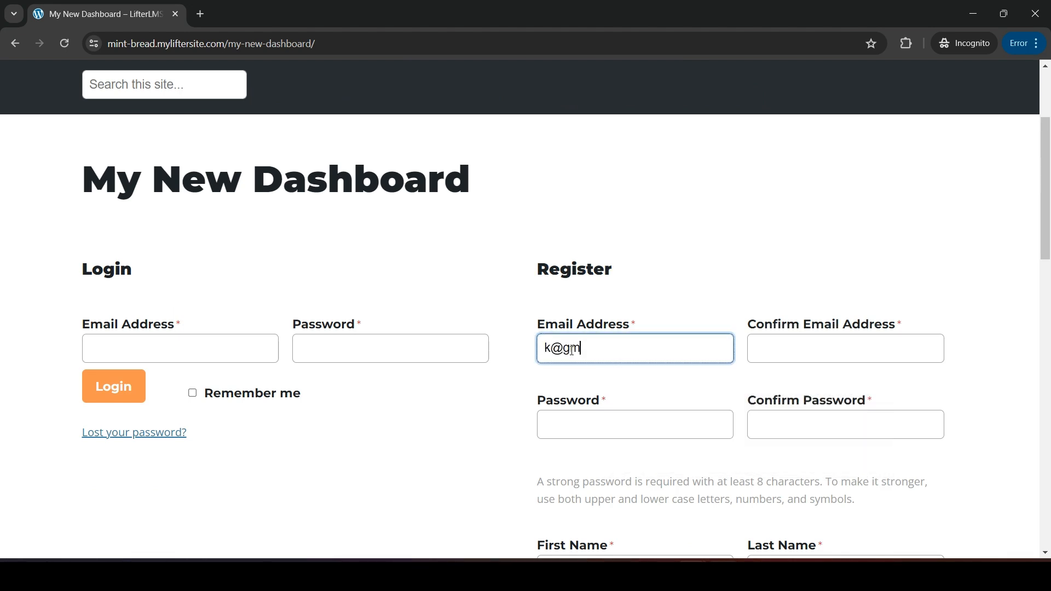
pyautogui.click(799, 354)
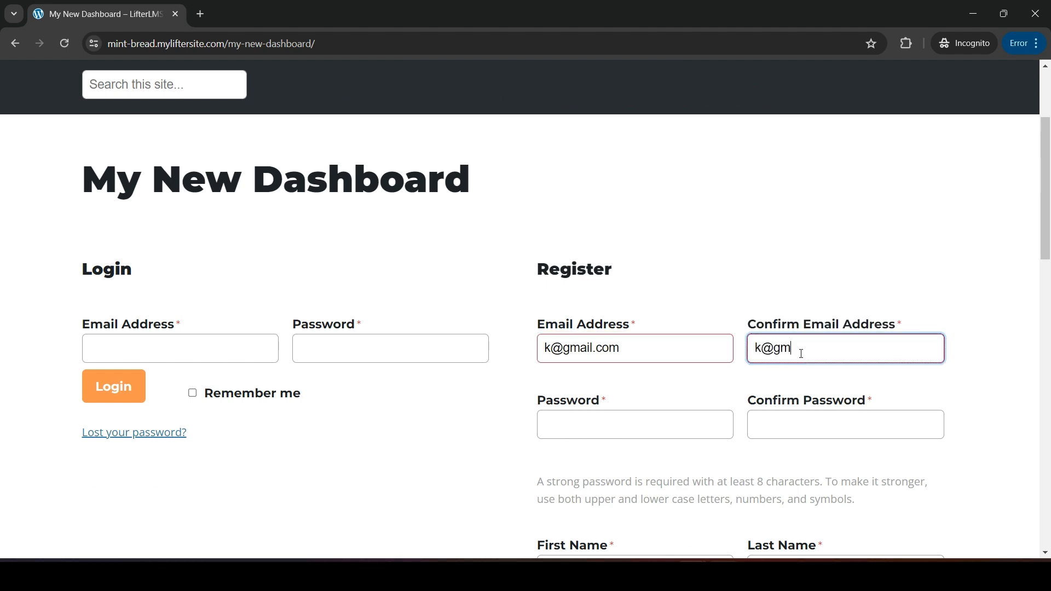
# Enter the student's account password in the registration form's Password and Confirm Password fields
pyautogui.scroll(-2, 794, 350)
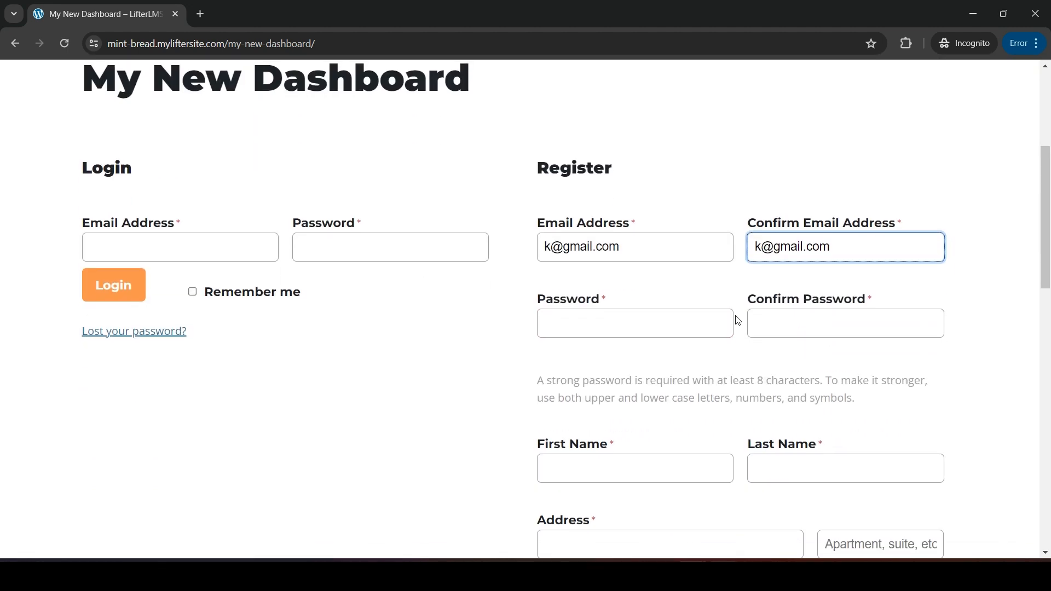
pyautogui.click(685, 46)
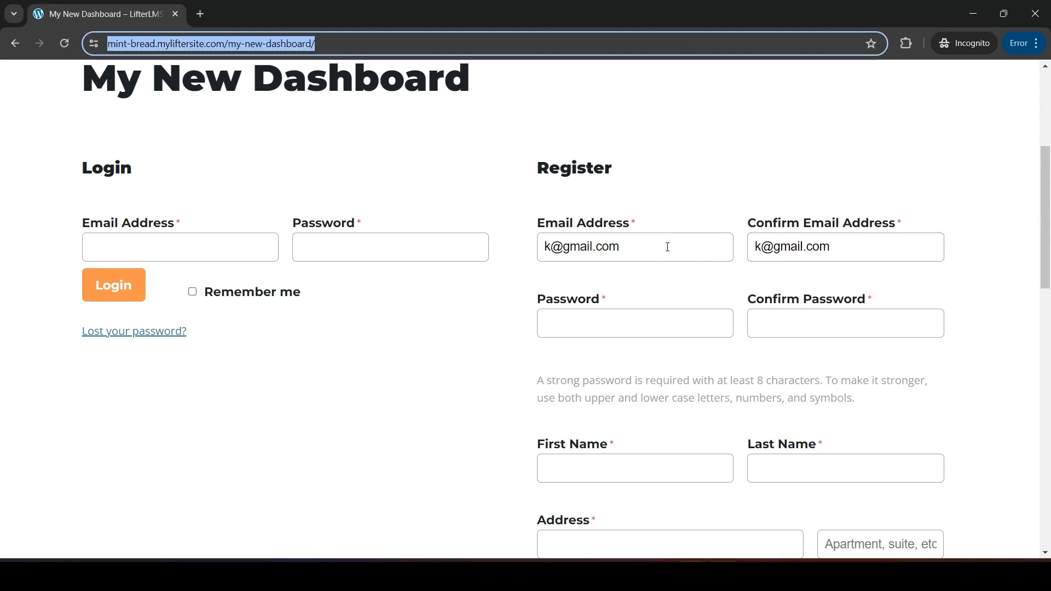
pyautogui.click(688, 320)
pyautogui.hotkey('ctrl', 'v')
pyautogui.click(779, 322)
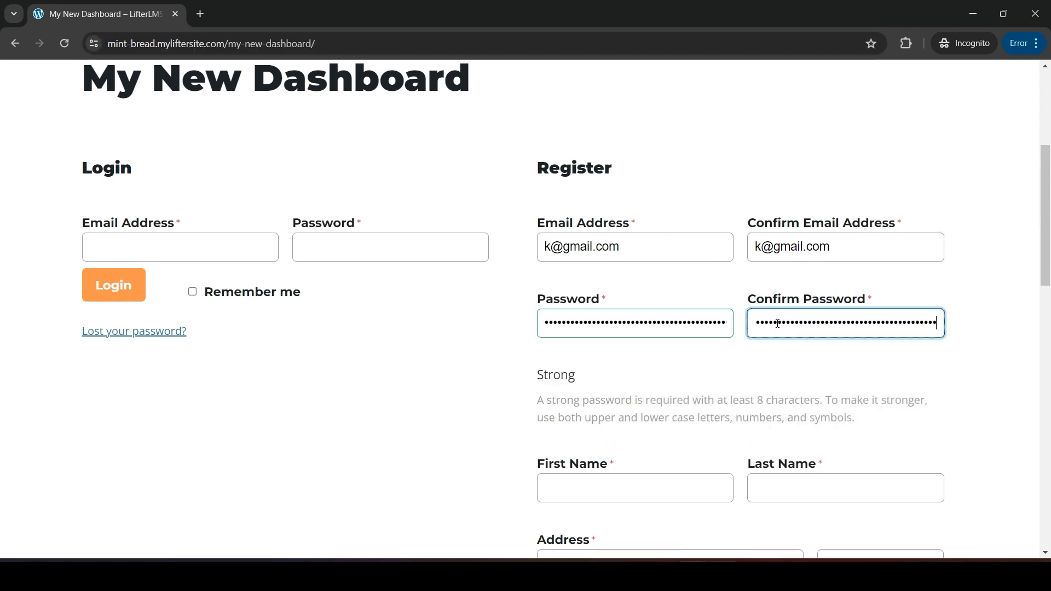
pyautogui.scroll(-3, 778, 323)
pyautogui.hotkey('ctrl', 'v')
# Fill in the student's first name and last name in the registration form
pyautogui.click(620, 297)
pyautogui.write('Test')
pyautogui.click(799, 301)
pyautogui.write('TEst')
pyautogui.press('BackSpace')
pyautogui.press('BackSpace')
pyautogui.press('BackSpace')
pyautogui.write('est')
# Fill in the student's street address, city and five-digit ZIP code in the registration form
pyautogui.scroll(-2, 801, 303)
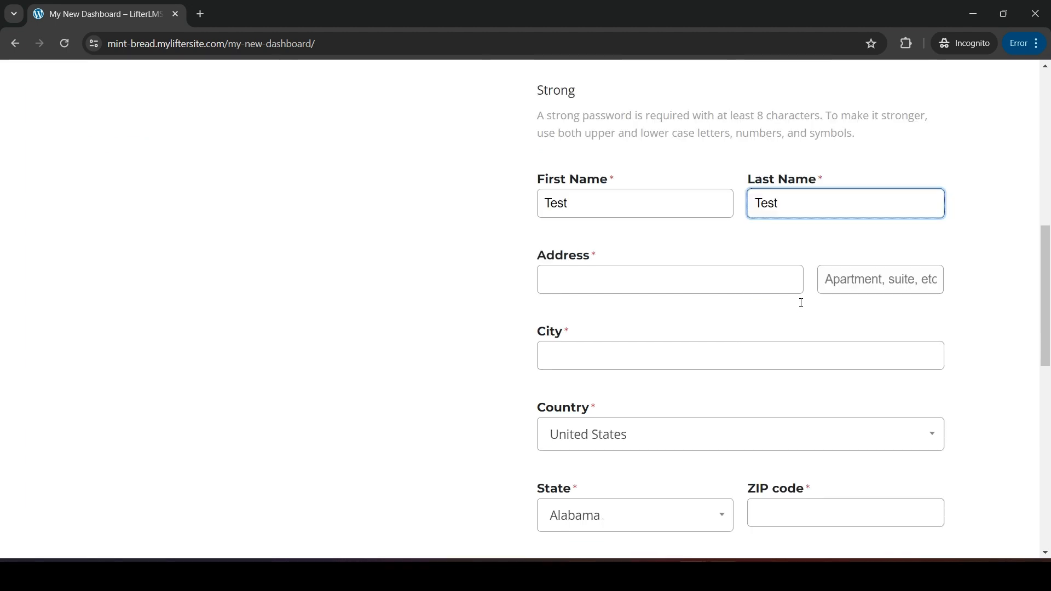
pyautogui.click(697, 285)
pyautogui.write('fd')
pyautogui.click(672, 348)
pyautogui.write('test')
pyautogui.scroll(-3, 671, 356)
pyautogui.scroll(-1, 668, 360)
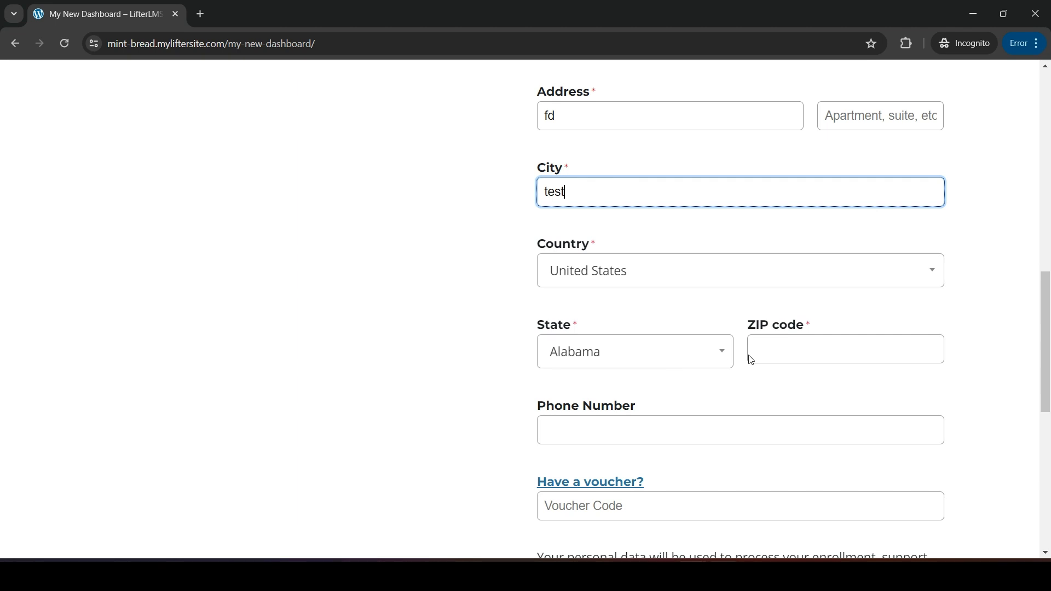
pyautogui.click(790, 362)
pyautogui.write('23432423')
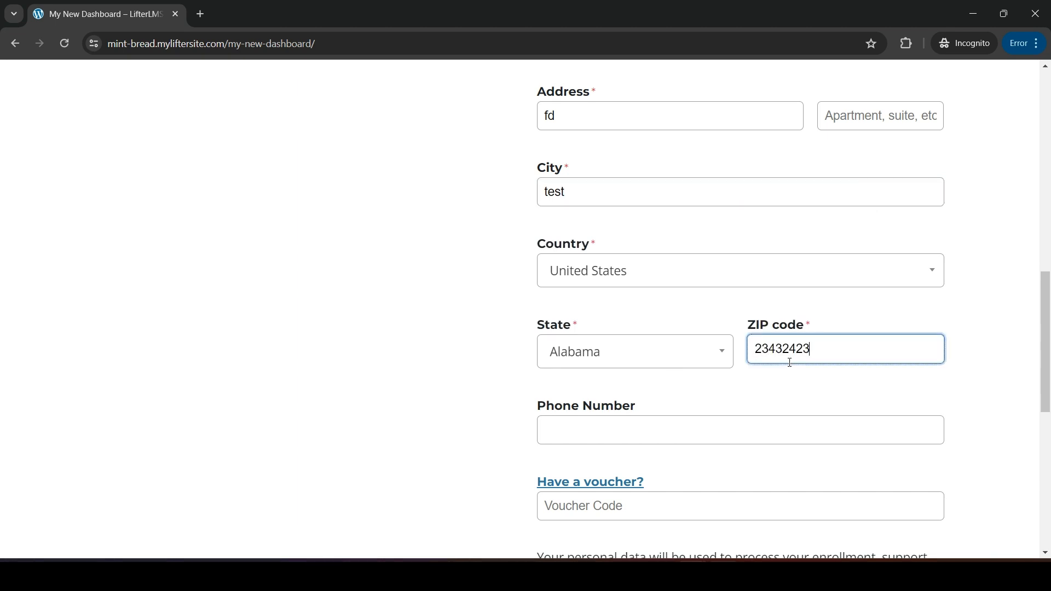
pyautogui.press('BackSpace')
pyautogui.press('BackSpace')
pyautogui.press('BackSpace')
pyautogui.scroll(-3, 788, 360)
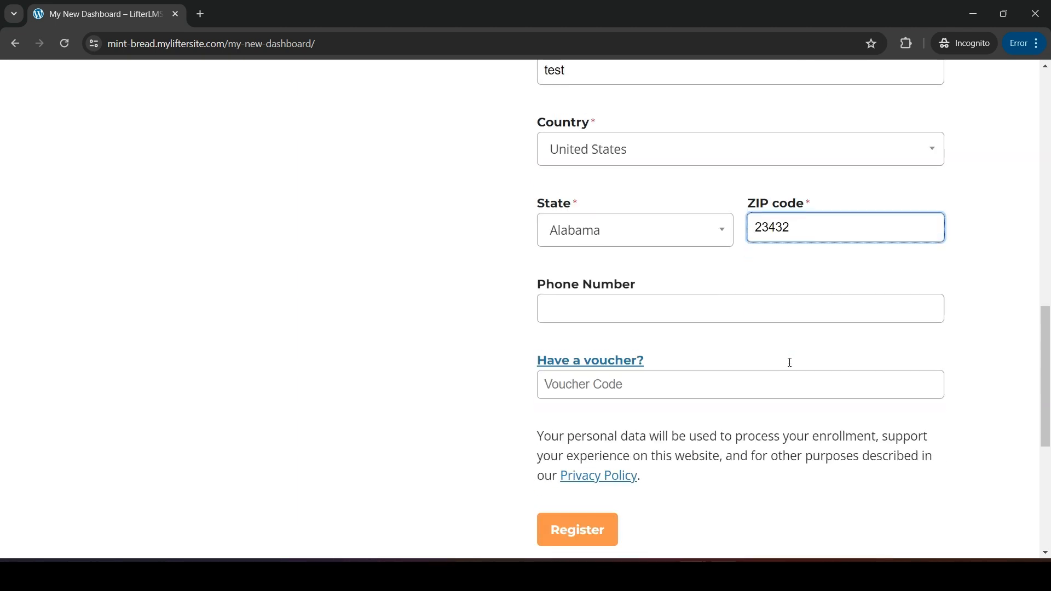
# Enter the voucher code "Test" in the registration form and submit the registration
pyautogui.click(612, 382)
pyautogui.write('Test')
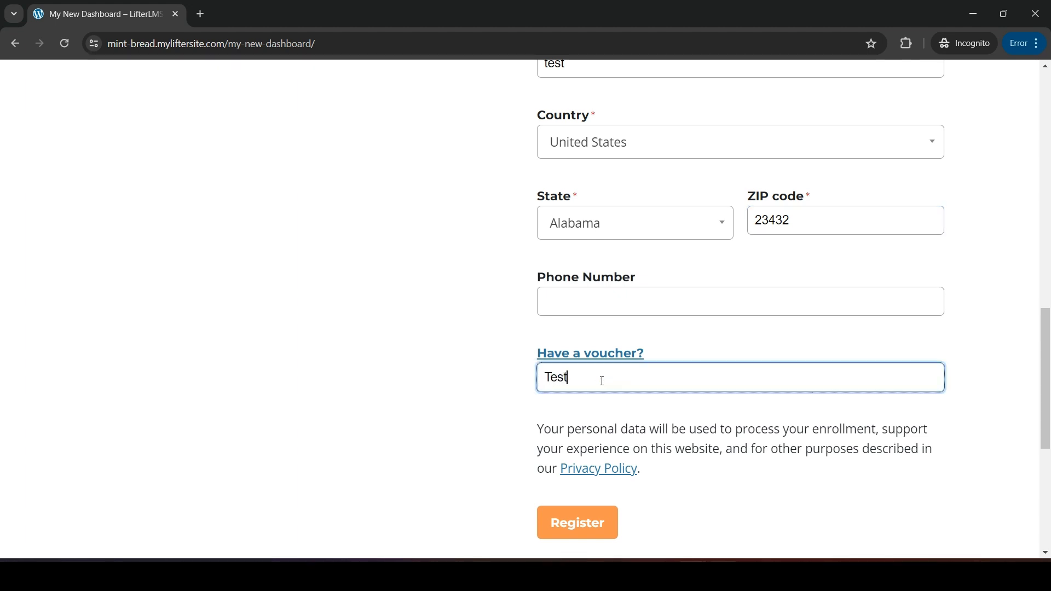
pyautogui.click(597, 520)
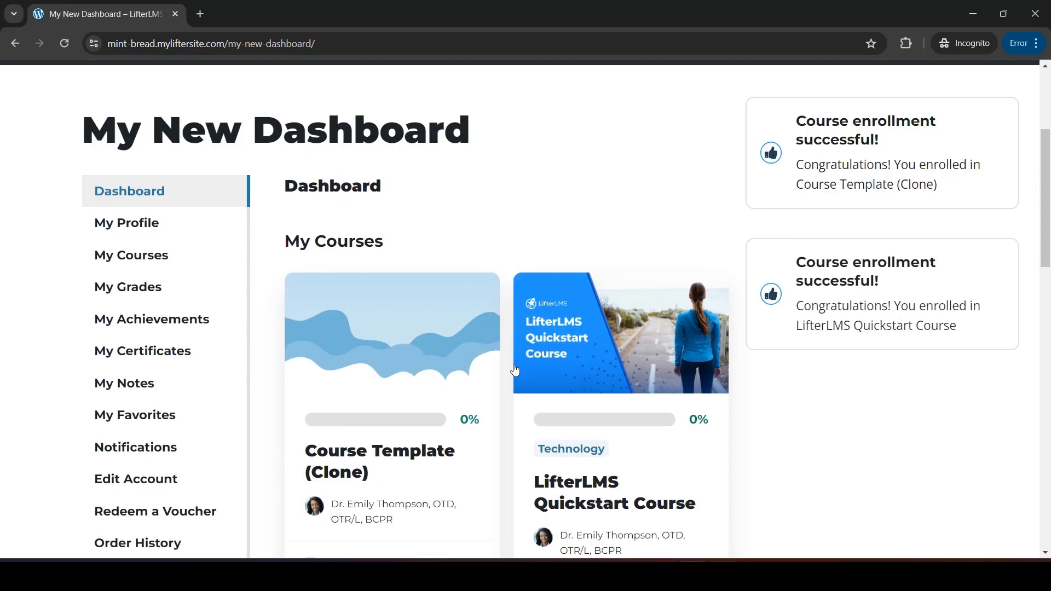
# Review the enrolled courses on the student dashboard and open its Redeem a Voucher page
pyautogui.scroll(-3, 377, 378)
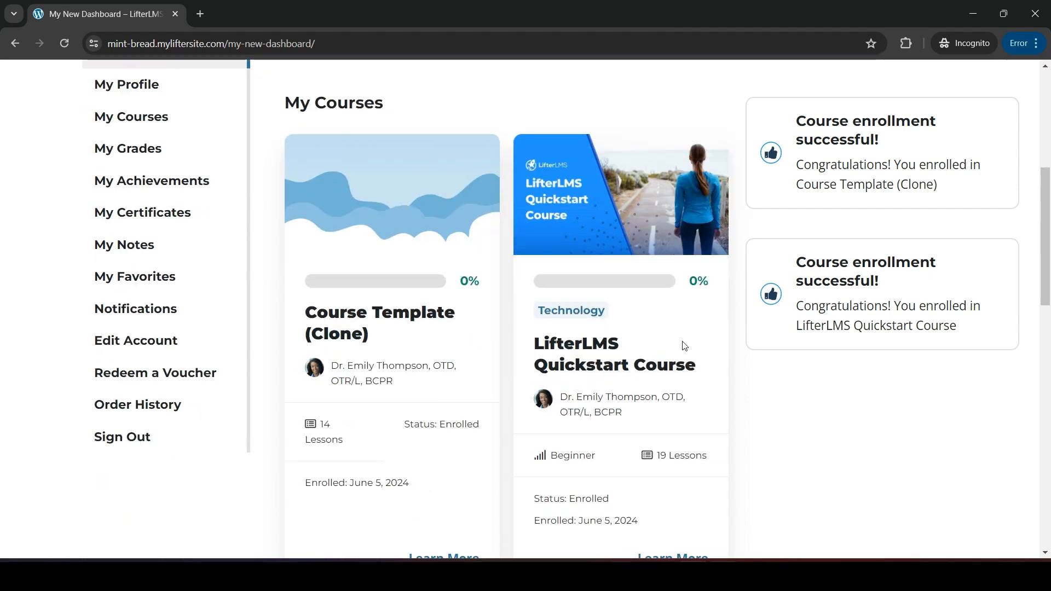
pyautogui.scroll(5, 549, 244)
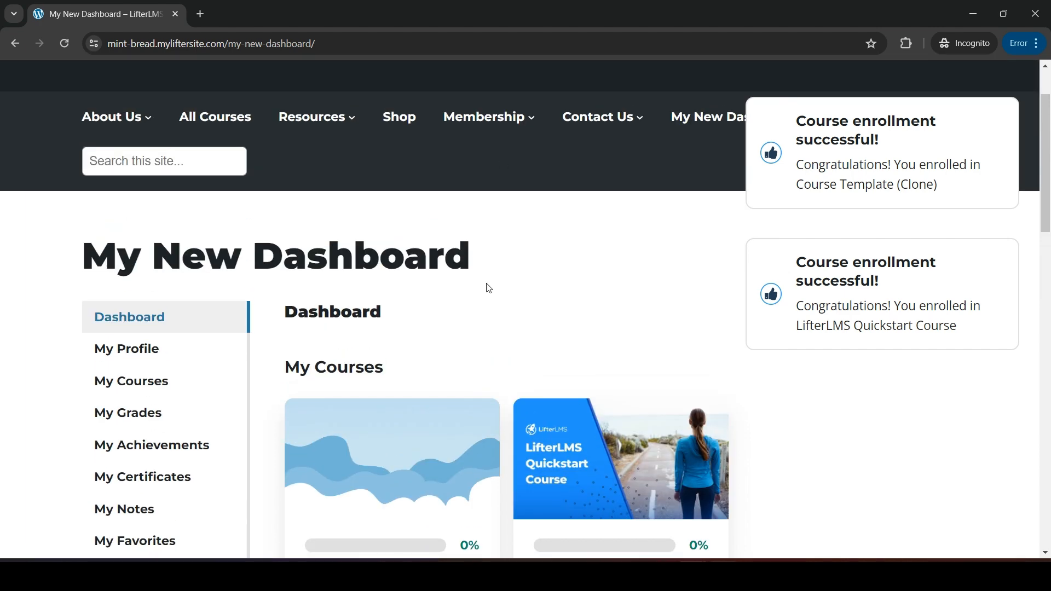
pyautogui.scroll(-4, 489, 288)
pyautogui.click(117, 412)
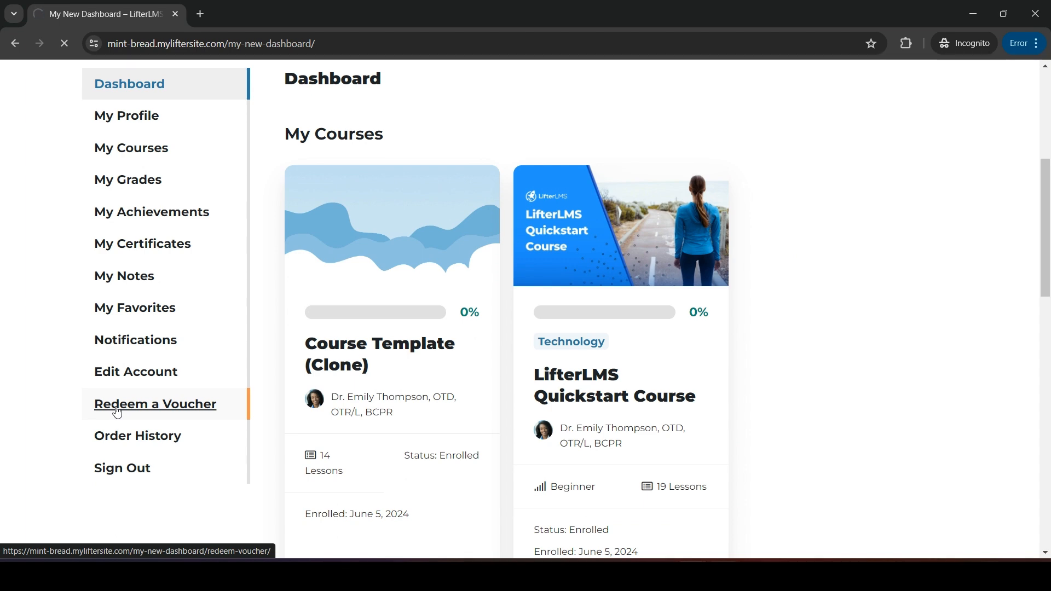
pyautogui.scroll(-2, 362, 405)
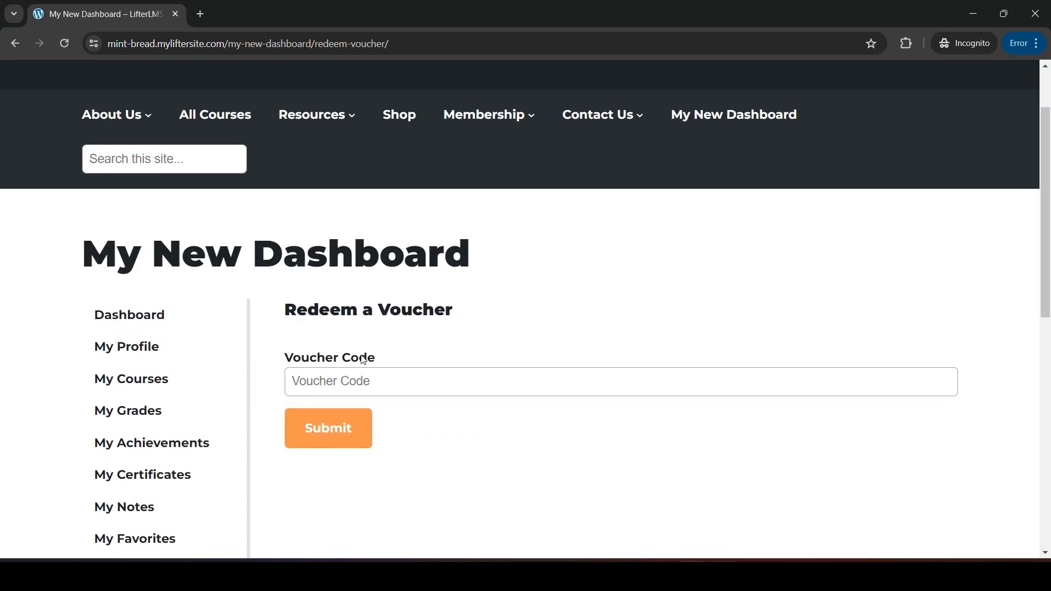